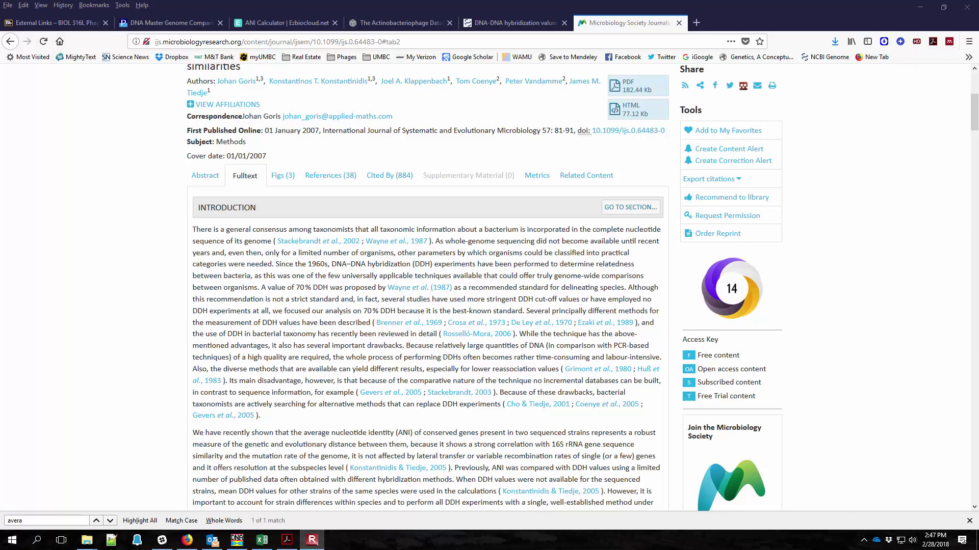
Step: Highlight the ANI and DDH phrases and the DDH experiments passage in the article
left_click_drag(305, 433, 415, 433)
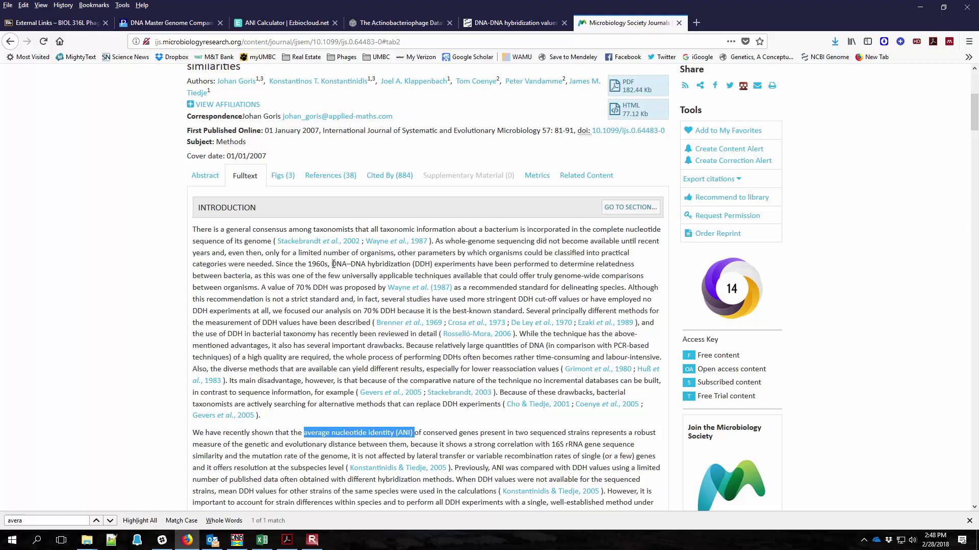
left_click_drag(331, 264, 434, 265)
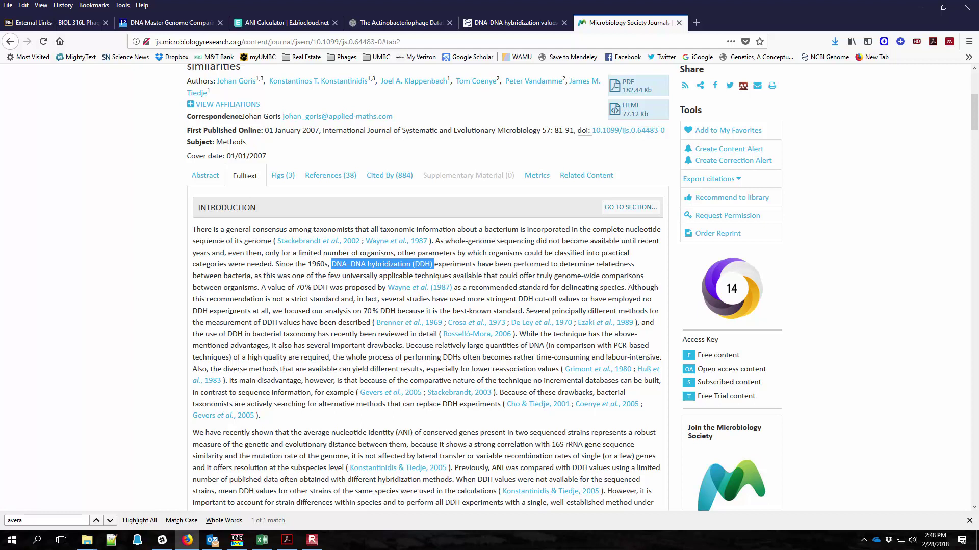
left_click_drag(235, 311, 236, 323)
left_click(195, 298)
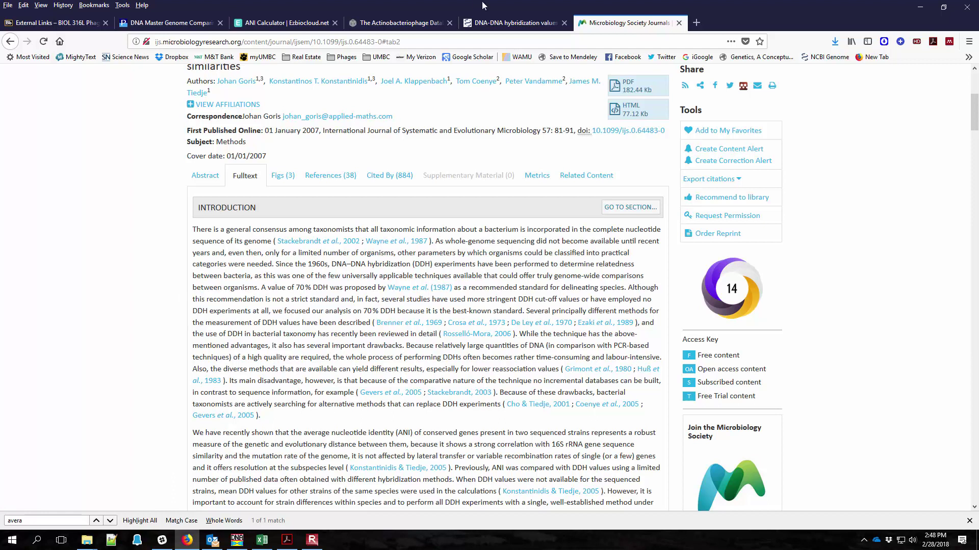
Step: Bring the Hatfull mycobacteriophage PDF forward and select the current page number
left_click(288, 539)
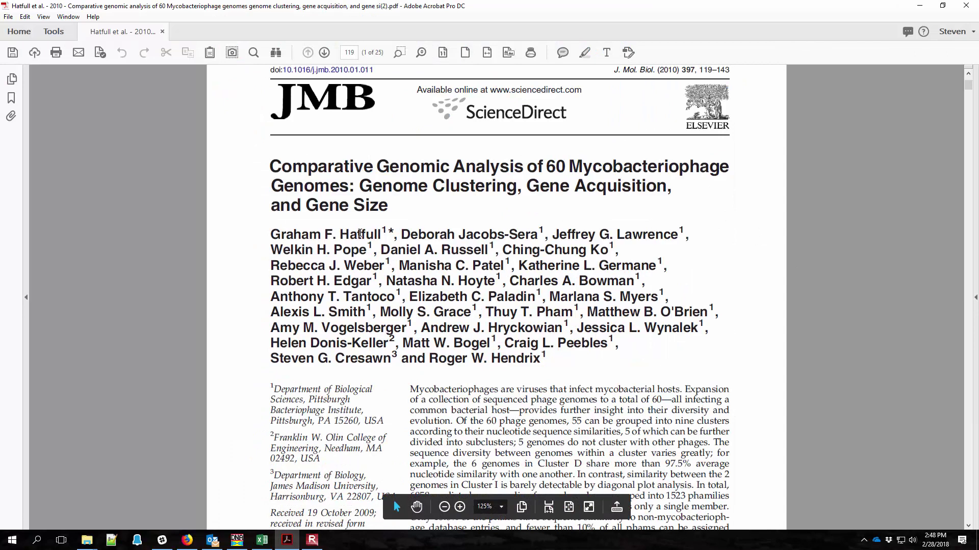
left_click_drag(381, 232, 290, 233)
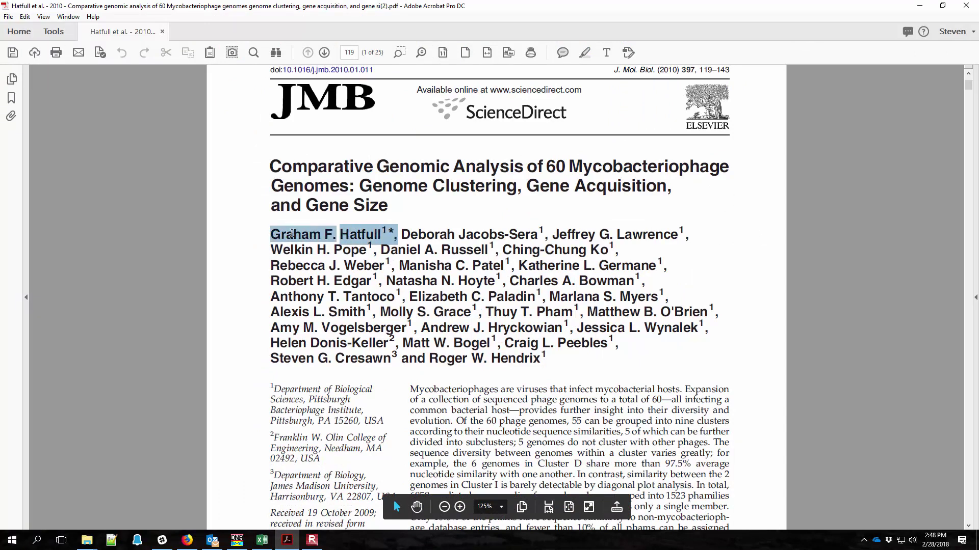
left_click(236, 243)
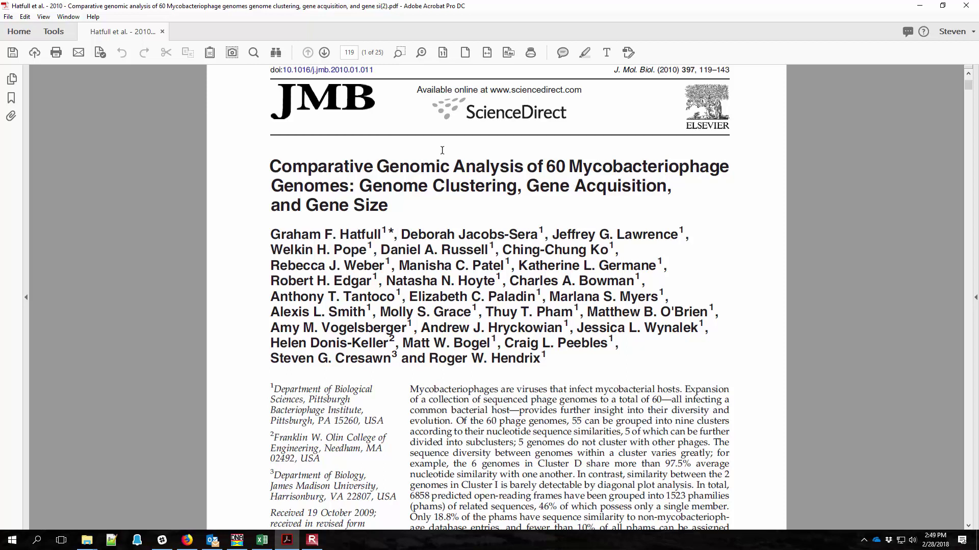
left_click(351, 53)
Step: Jump to page 126 and scroll through Table 3's per-cluster ANI values
type("126")
key("Return")
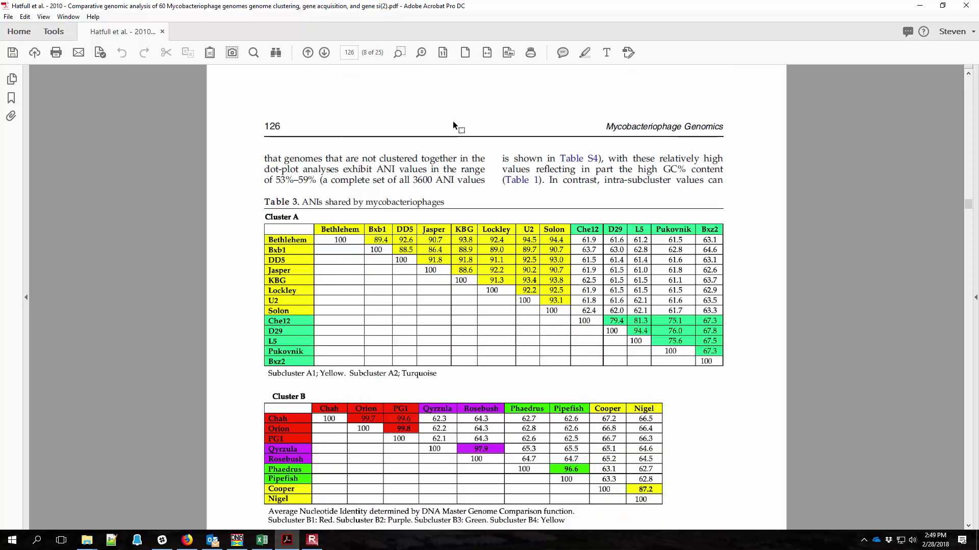
scroll(500, 191, "down", 2)
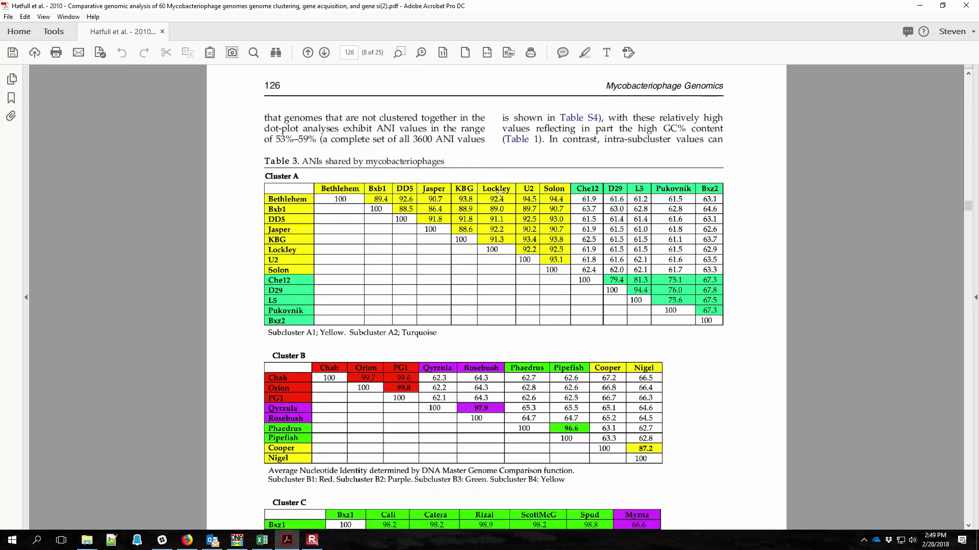
scroll(501, 191, "down", 2)
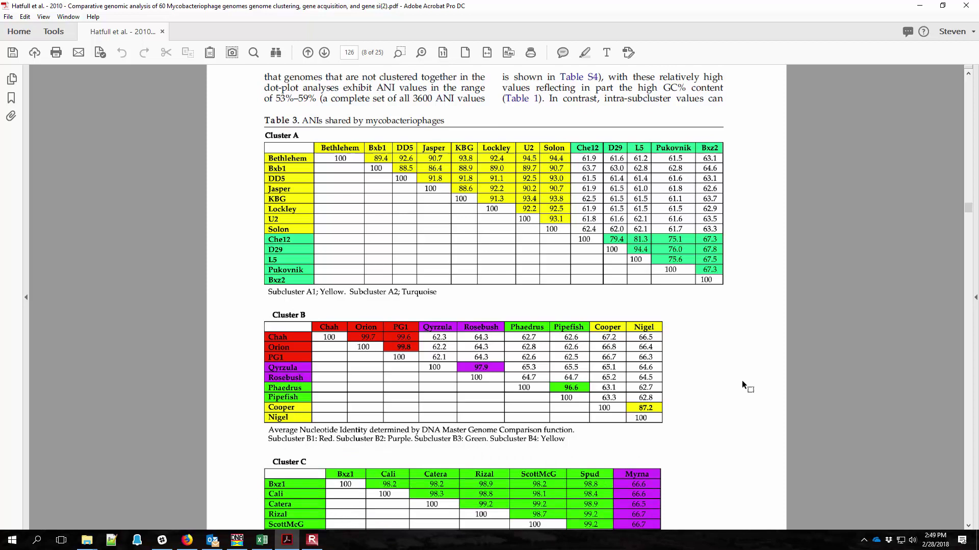
scroll(743, 385, "down", 2)
scroll(724, 392, "down", 2)
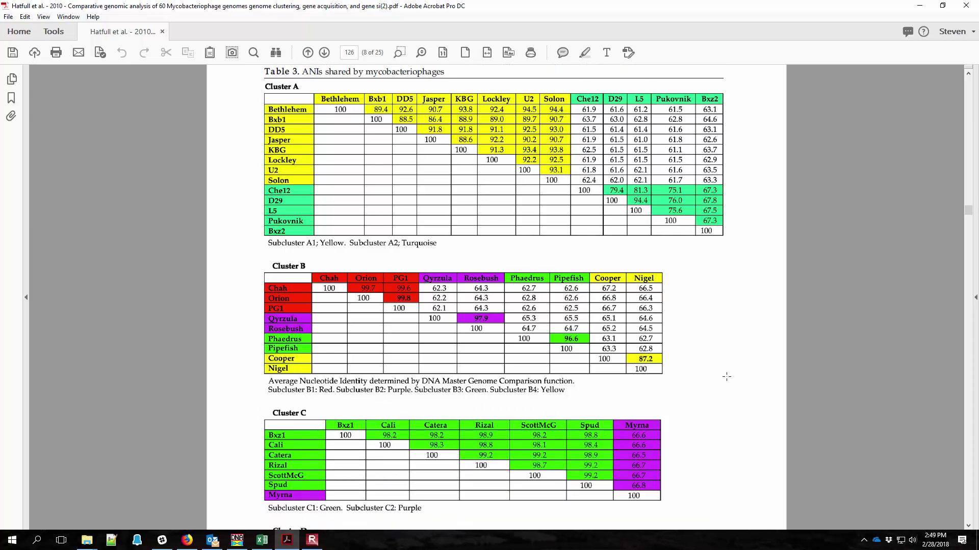
scroll(705, 362, "up", 1)
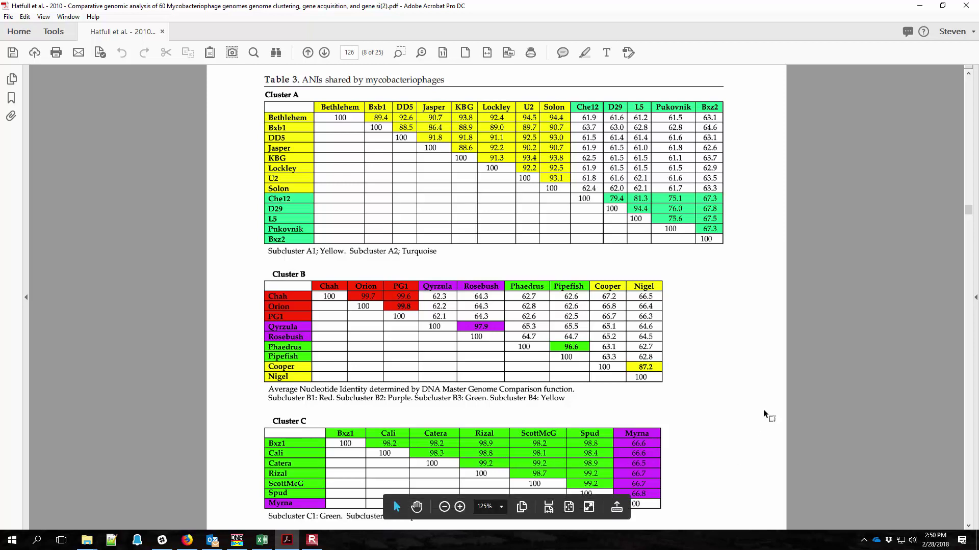
scroll(764, 410, "down", 5)
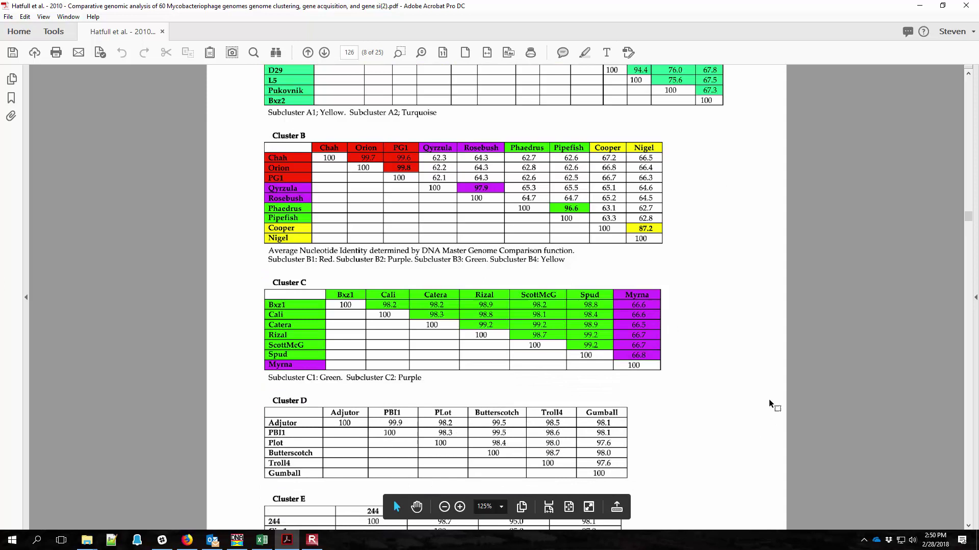
scroll(769, 399, "up", 4)
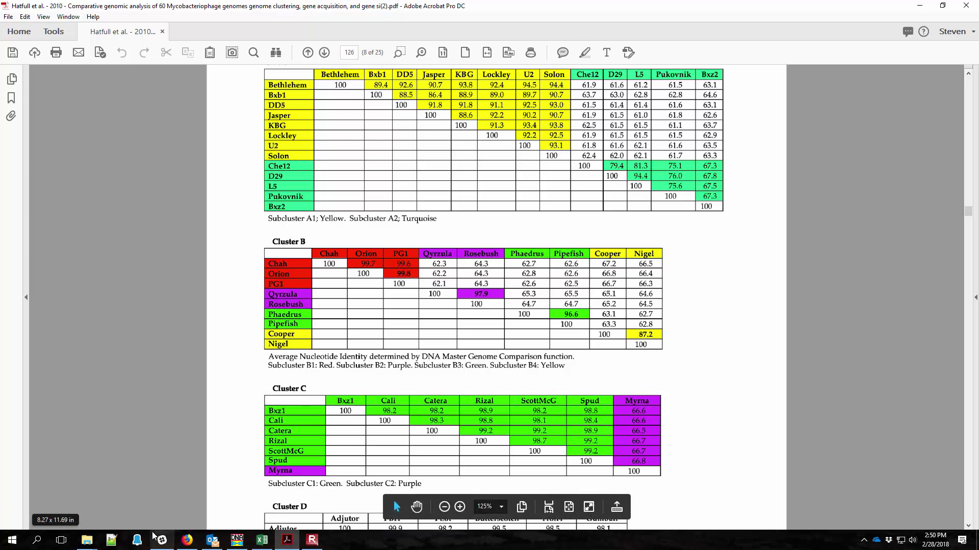
Step: Return to the DDH-versus-ANI journal article in Firefox
mouse_move(186, 544)
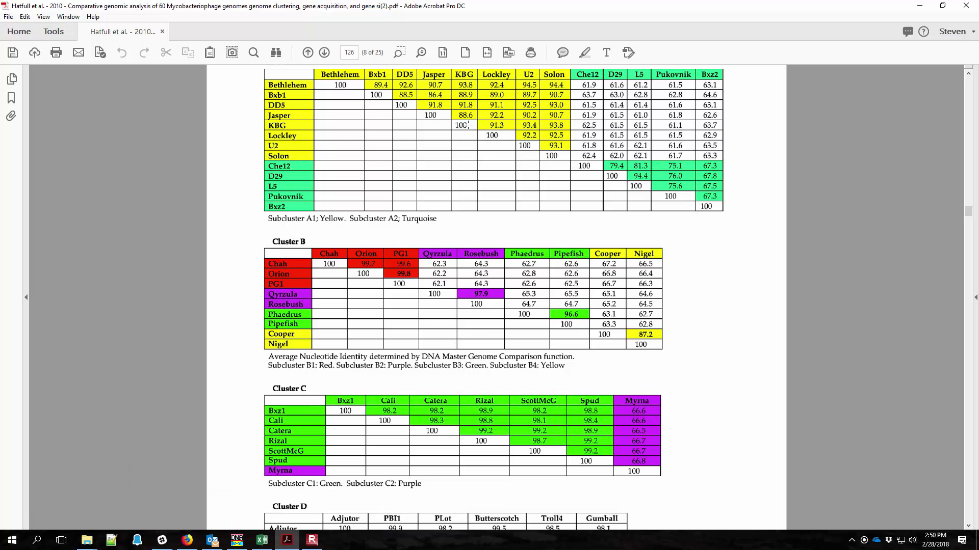
scroll(798, 364, "up", 1)
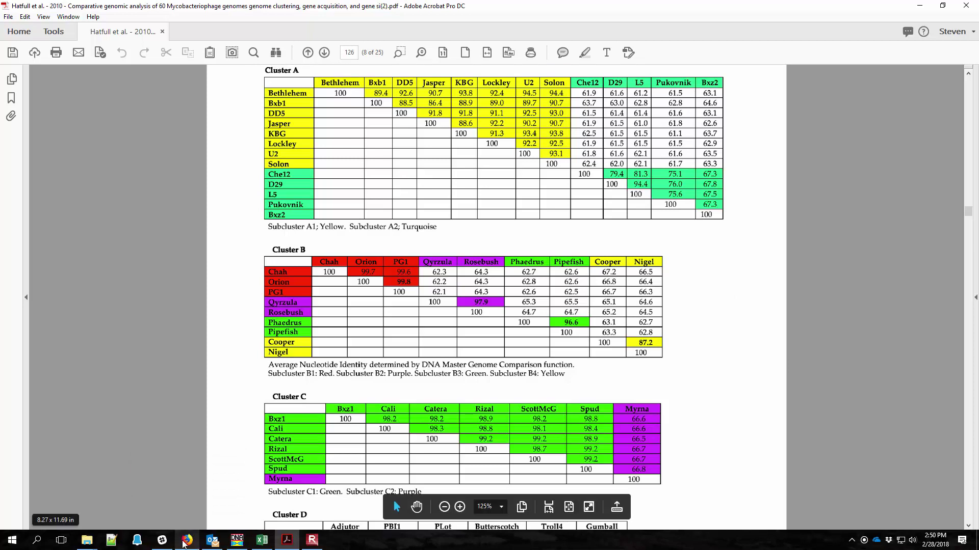
left_click(188, 489)
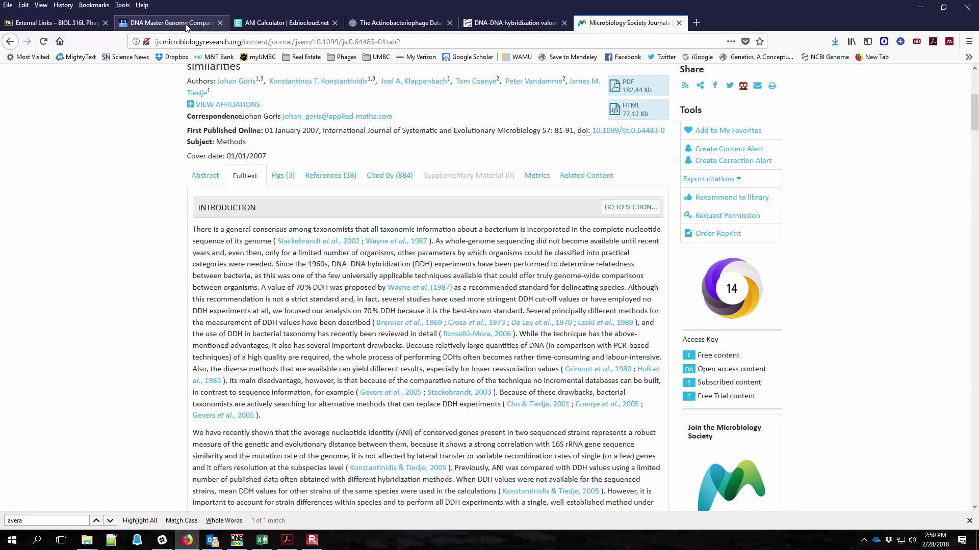
Step: Open the BIOL 316L External Links page and scroll its list of tools
left_click(67, 26)
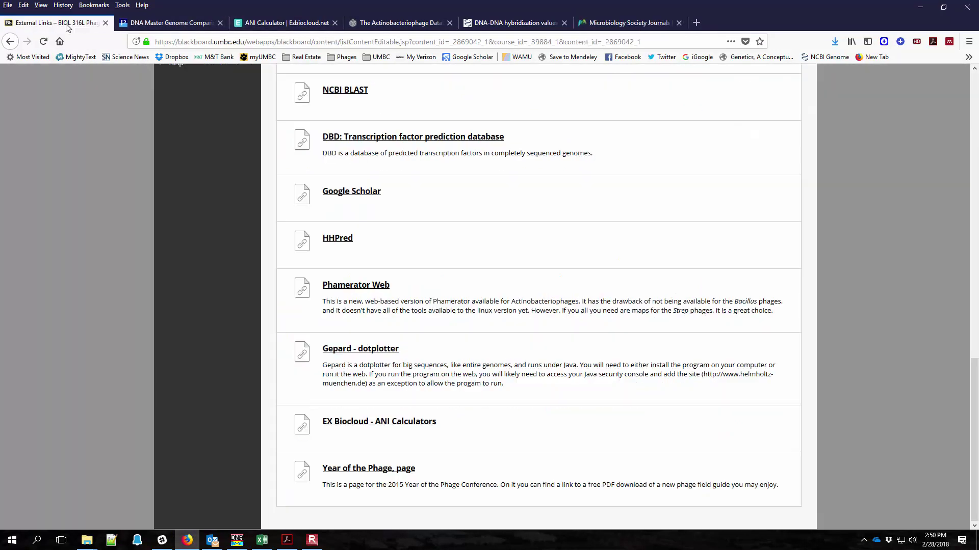
scroll(10, 351, "up", 3)
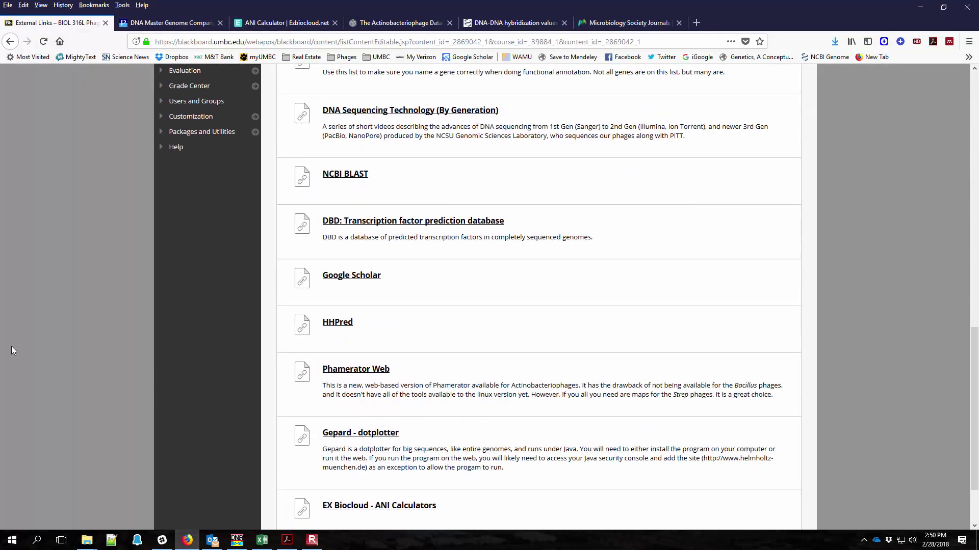
scroll(12, 346, "down", 2)
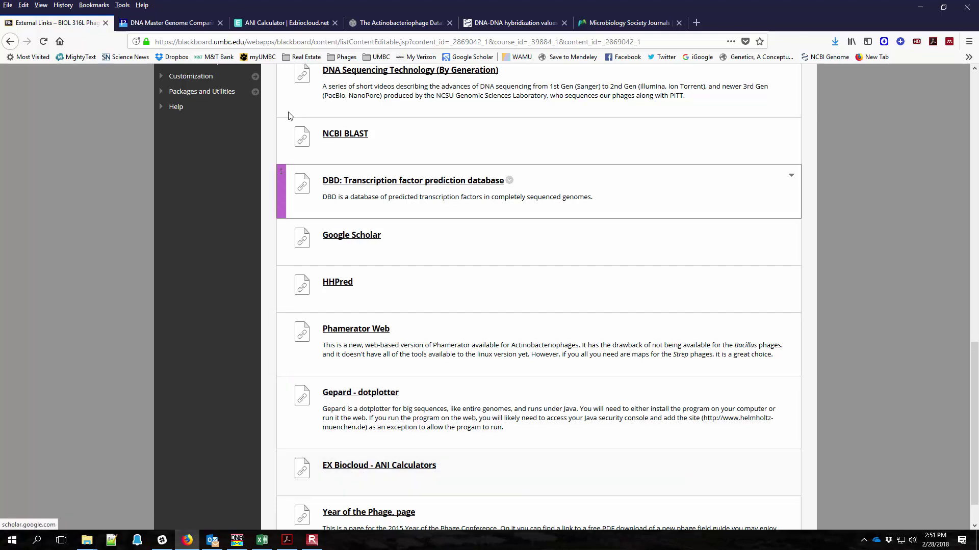
Step: Read the ANI Calculator's OrthoANI algorithm intro and scroll down to the two-genome upload slots
left_click(258, 22)
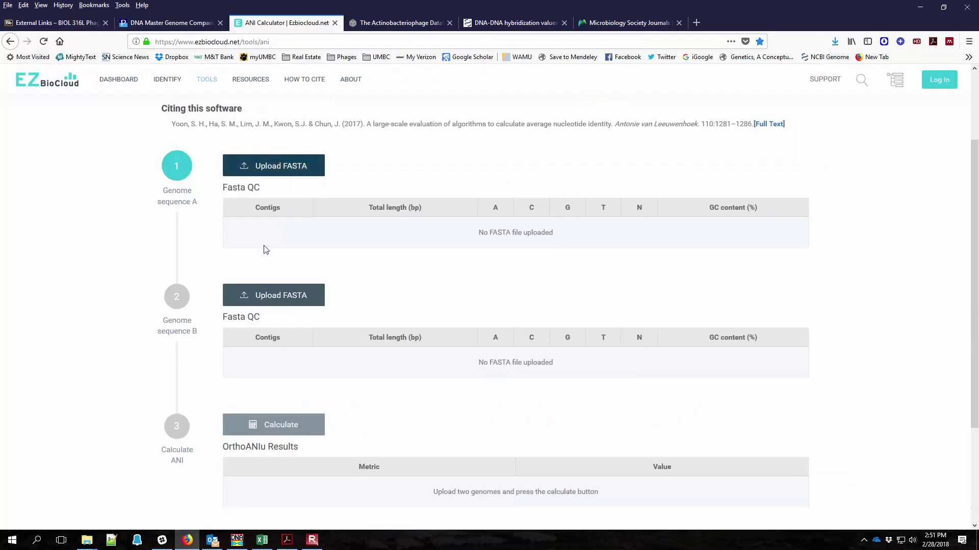
scroll(264, 249, "up", 2)
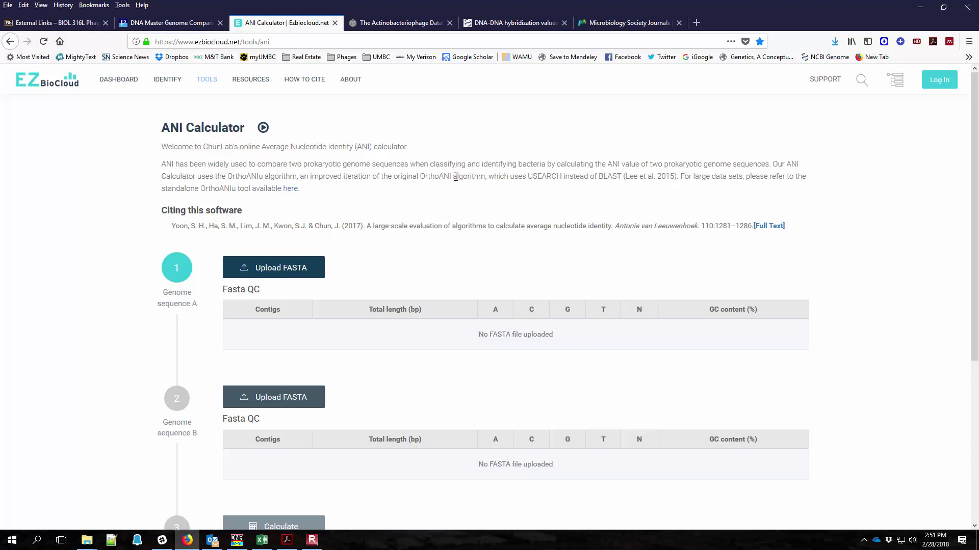
left_click_drag(421, 176, 480, 178)
left_click(514, 164)
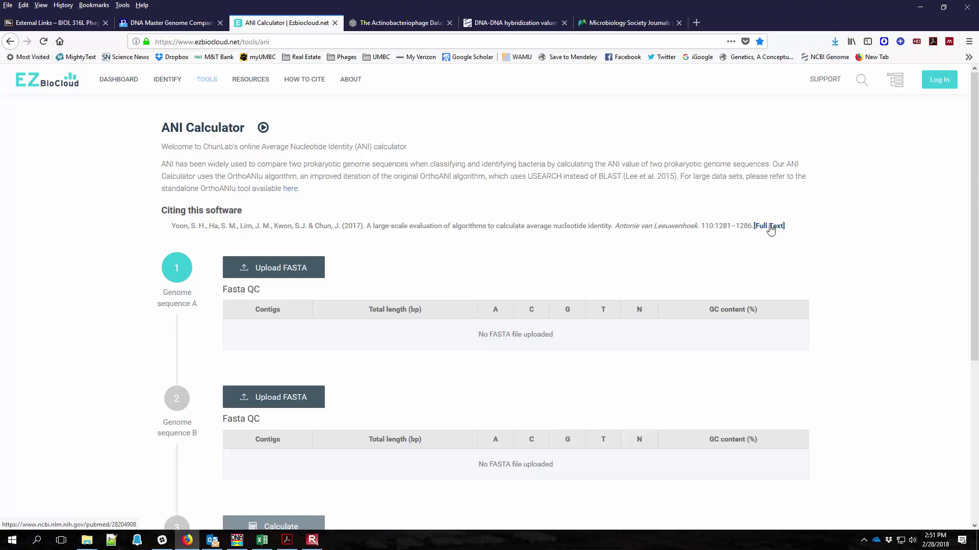
scroll(633, 202, "down", 2)
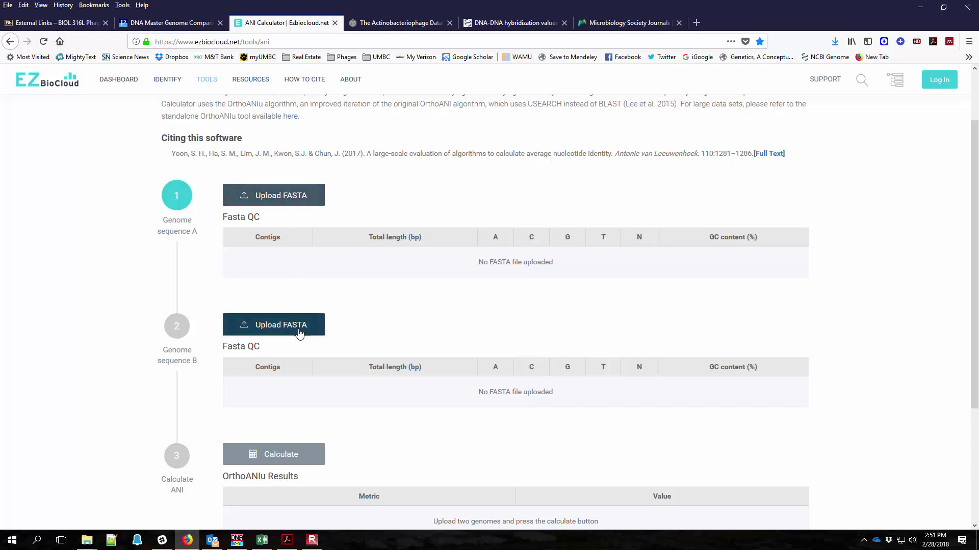
Step: Save Nanodon.fasta from the Nanodon PhagesDB page
left_click(396, 23)
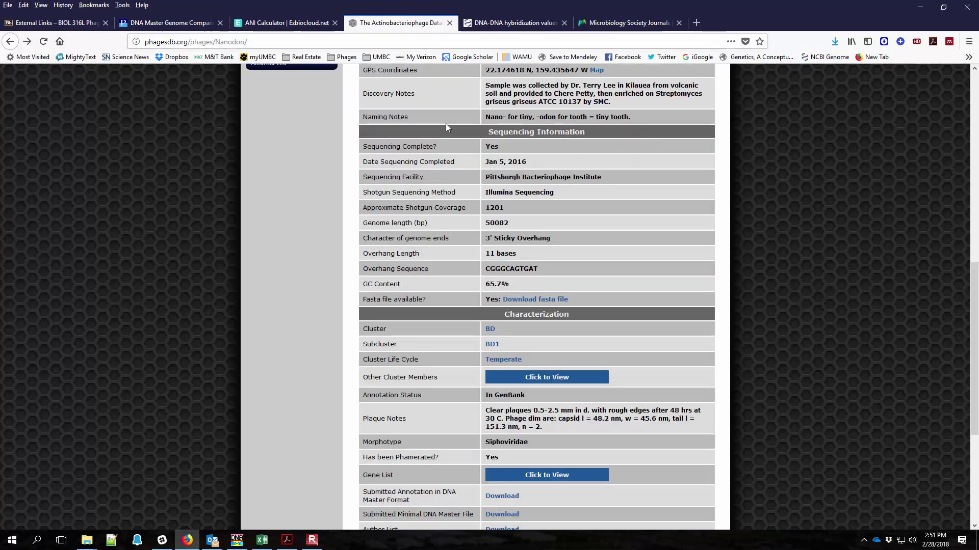
scroll(789, 305, "up", 4)
scroll(795, 306, "up", 5)
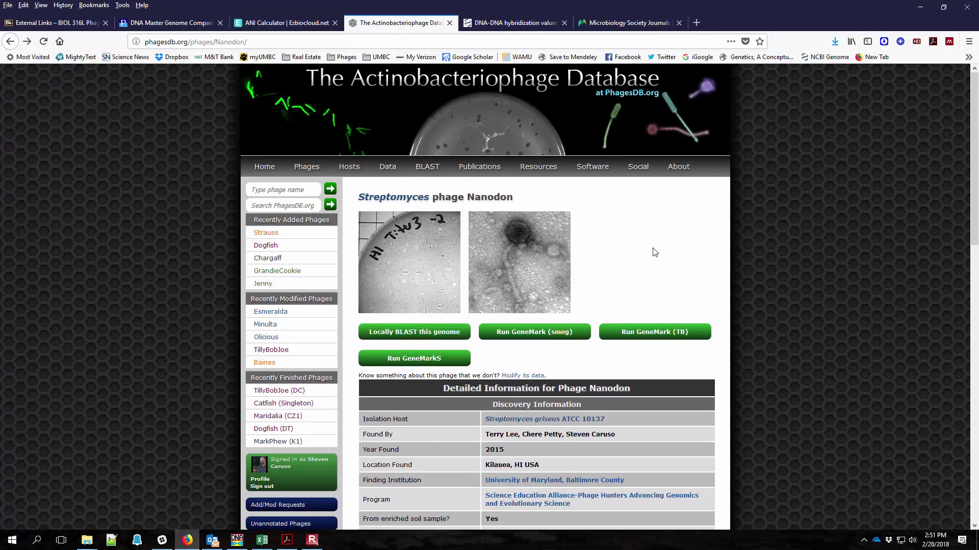
left_click_drag(468, 201, 523, 204)
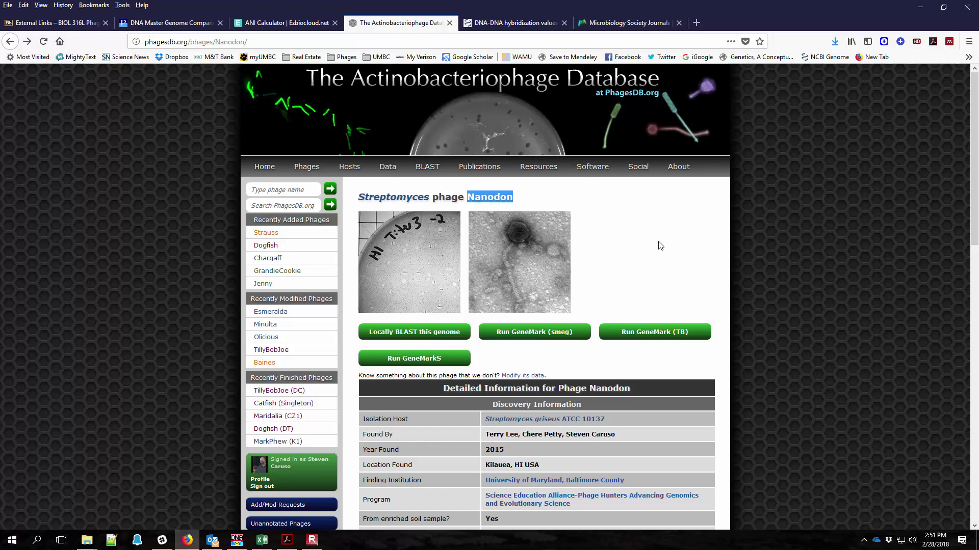
scroll(701, 260, "down", 3)
scroll(845, 310, "down", 5)
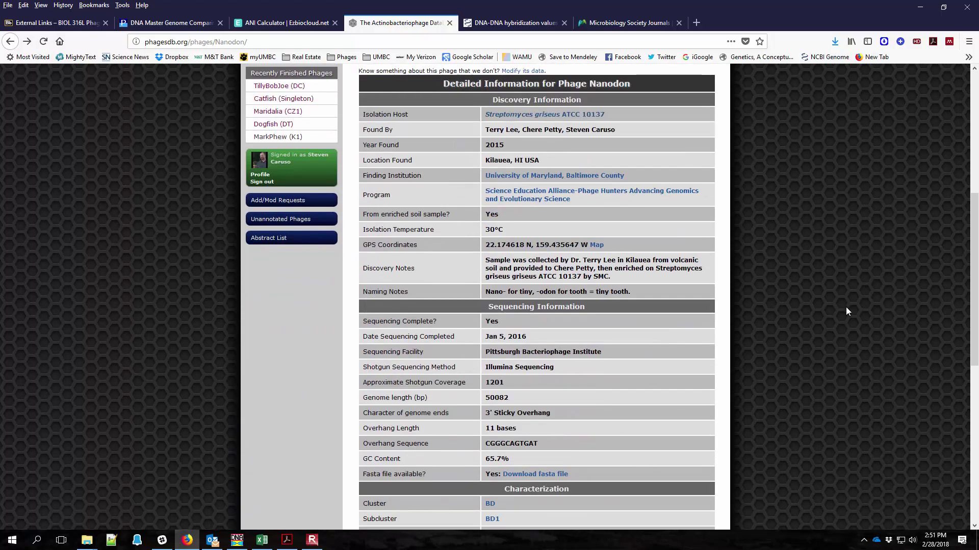
scroll(845, 309, "down", 3)
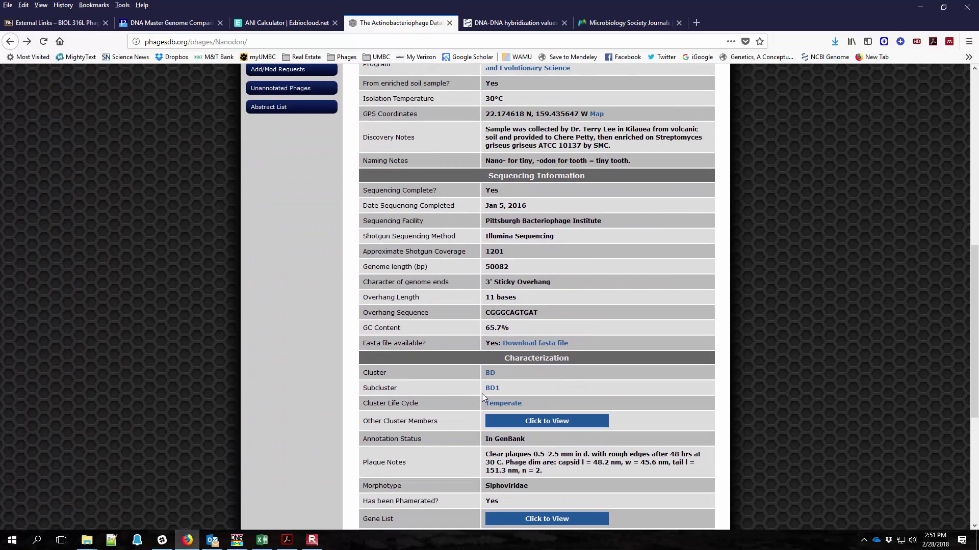
scroll(810, 352, "down", 3)
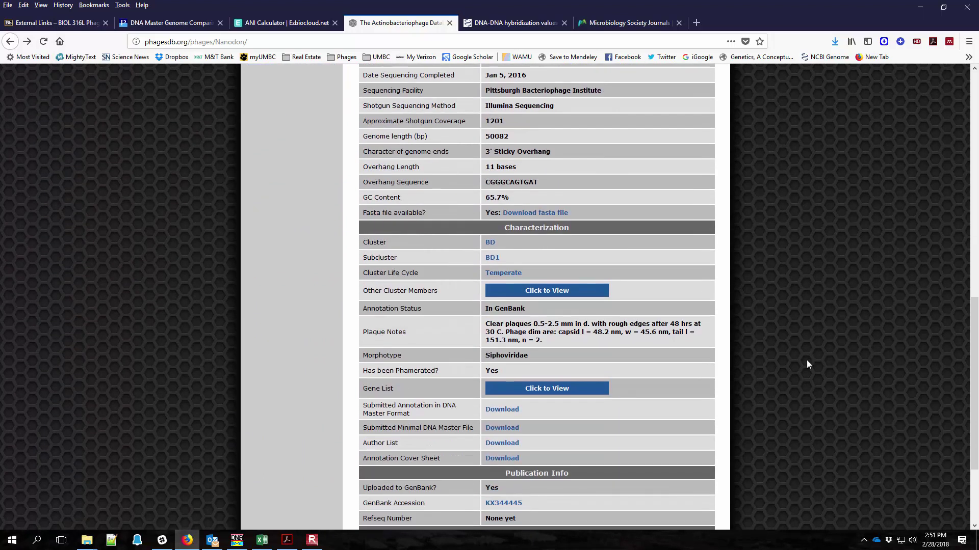
right_click(536, 215)
left_click(525, 214)
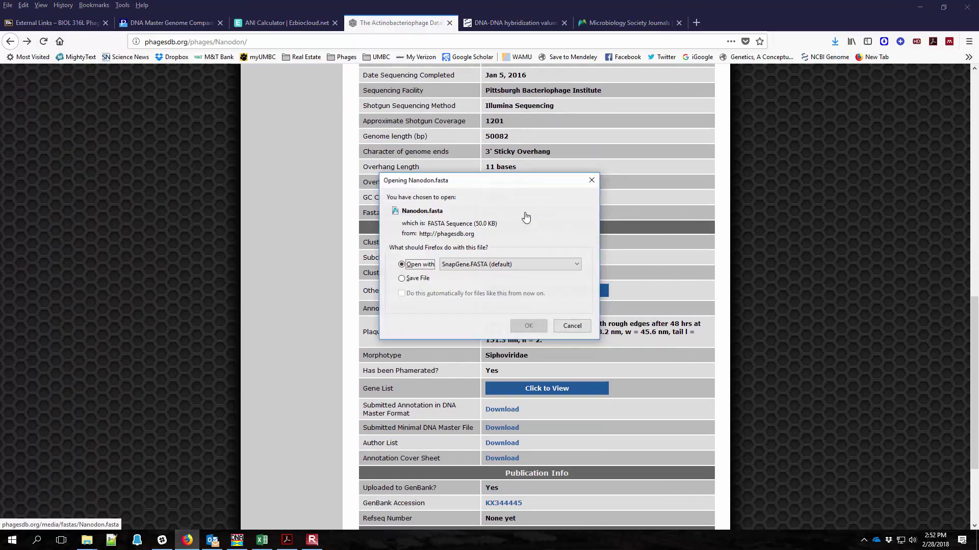
left_click(422, 280)
left_click(528, 326)
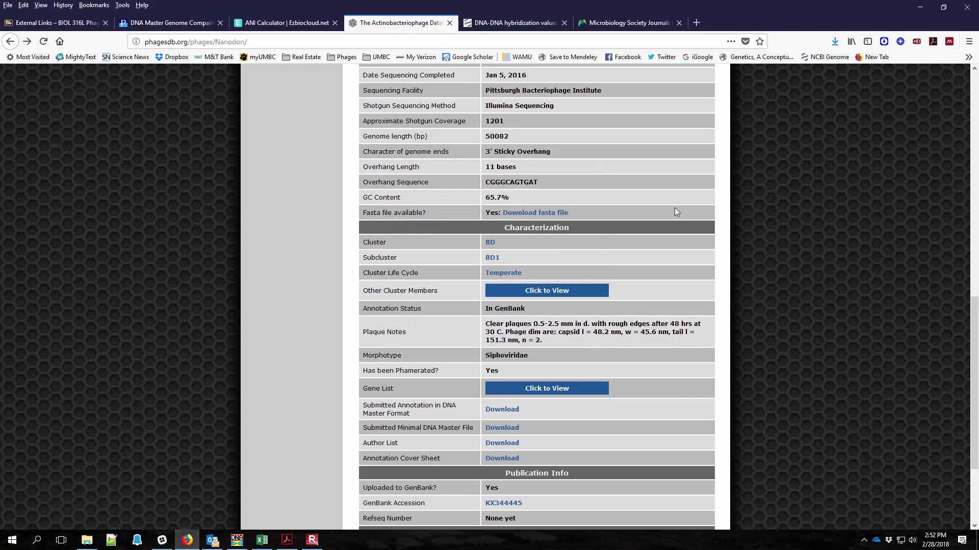
Step: Save Aaronocolus.fasta from the BD1 subcluster list, then bring up the BD1 genomes folder
left_click(490, 258)
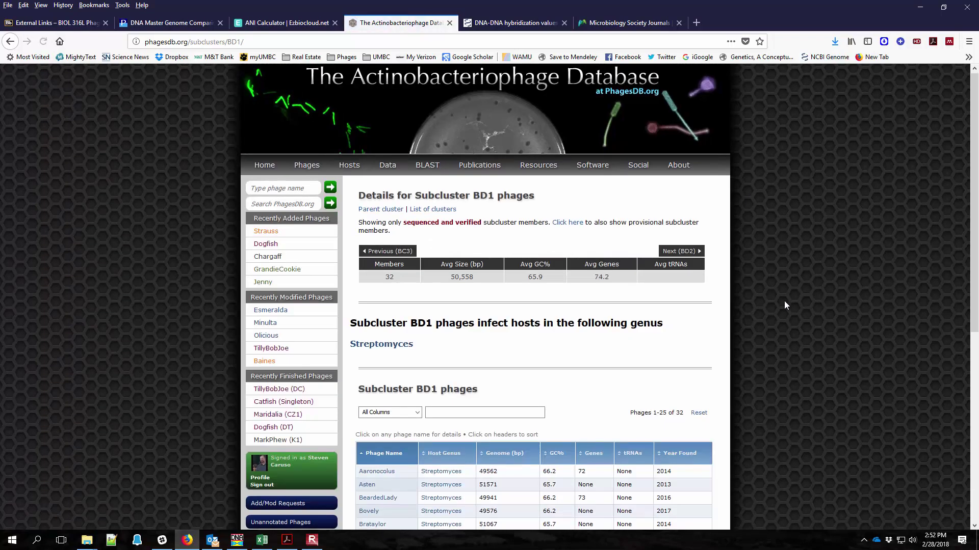
scroll(785, 301, "down", 5)
scroll(789, 309, "down", 2)
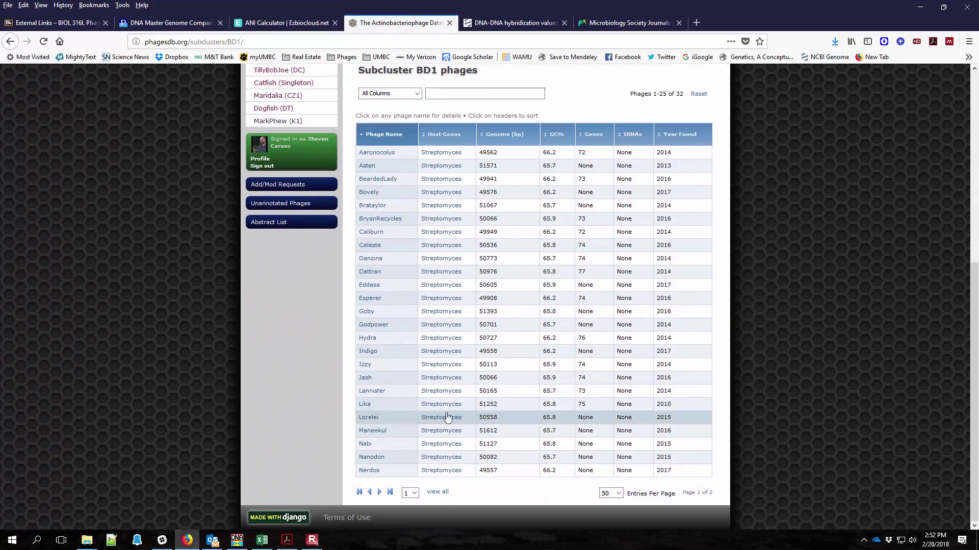
left_click(380, 153)
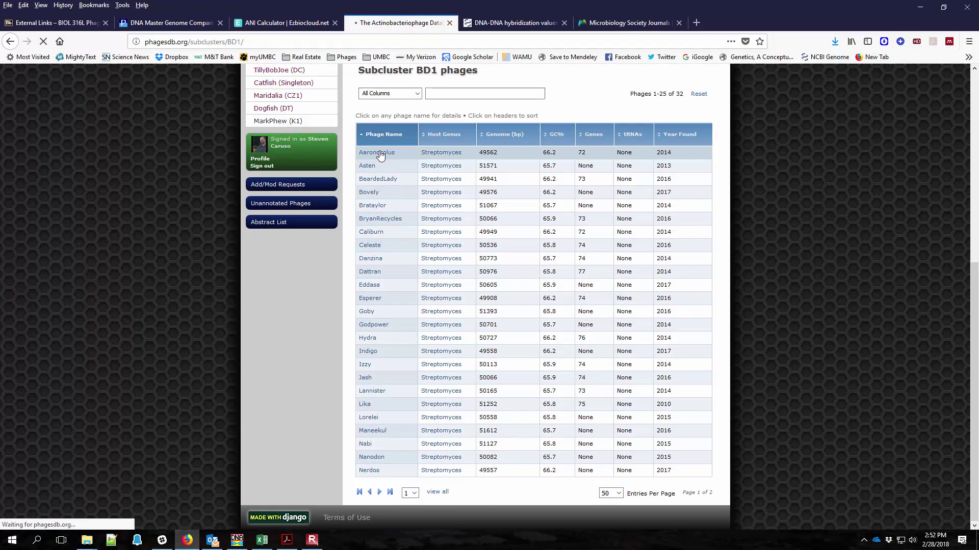
scroll(781, 307, "down", 3)
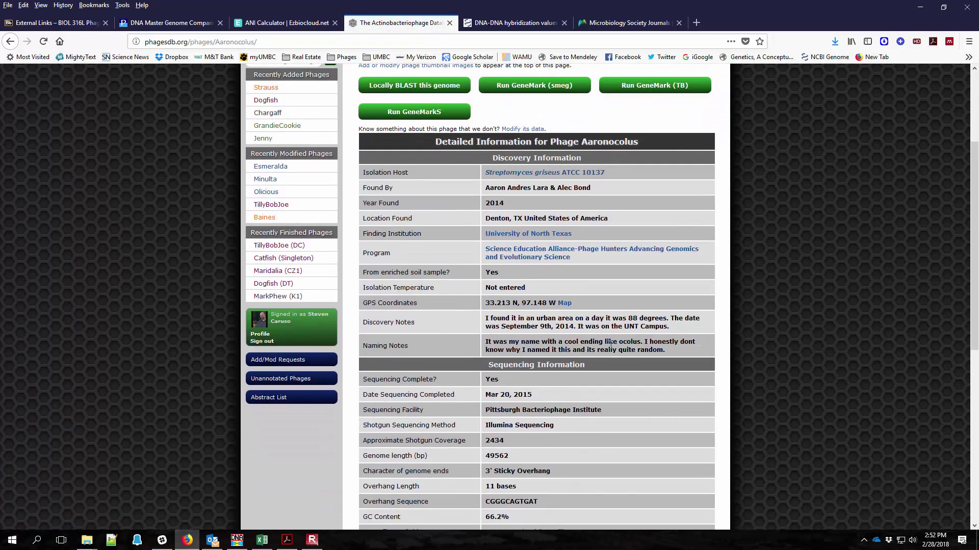
scroll(620, 377, "down", 5)
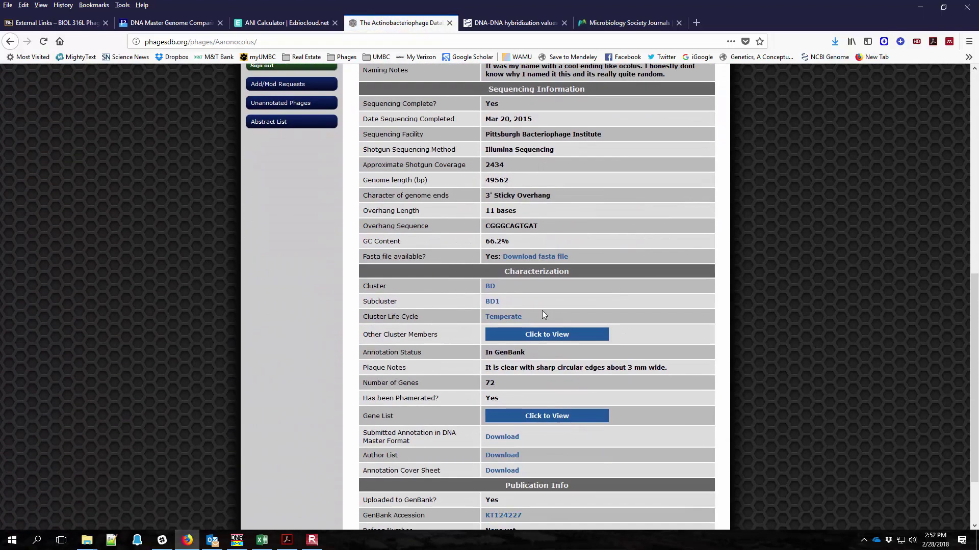
left_click(557, 257)
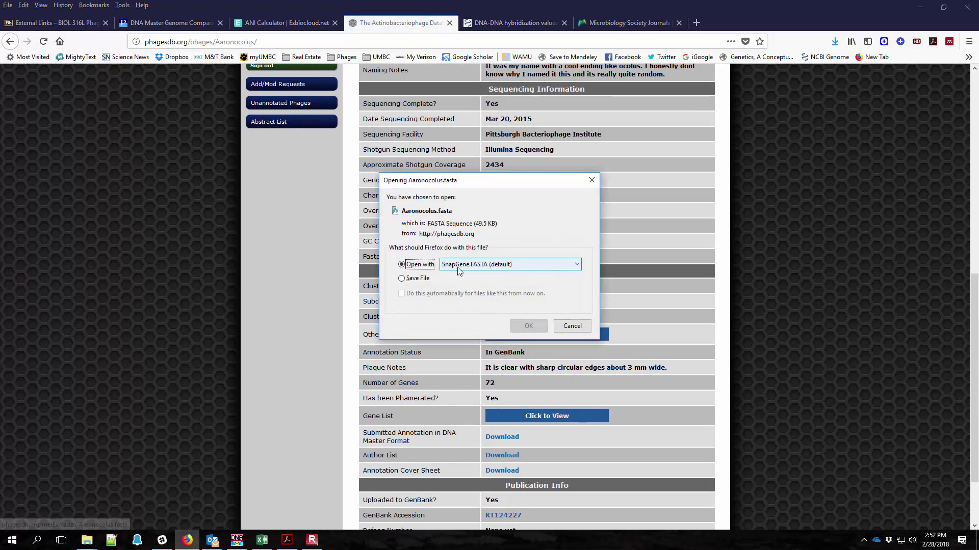
left_click(427, 279)
left_click(529, 325)
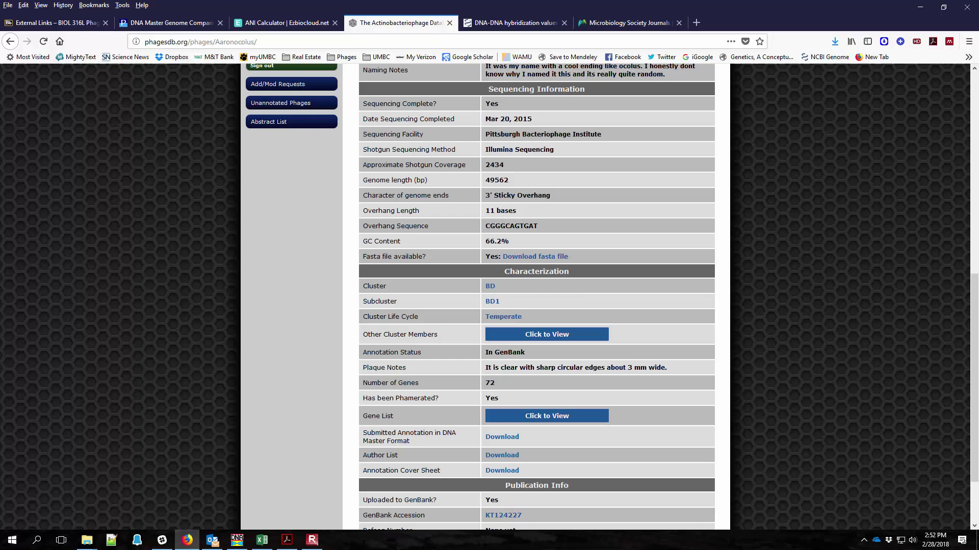
left_click(87, 540)
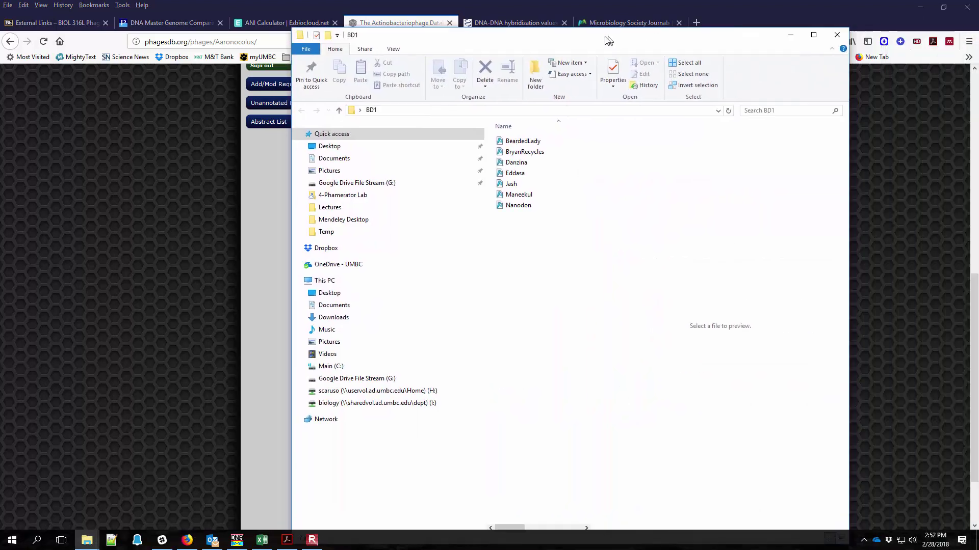
left_click_drag(608, 40, 657, 34)
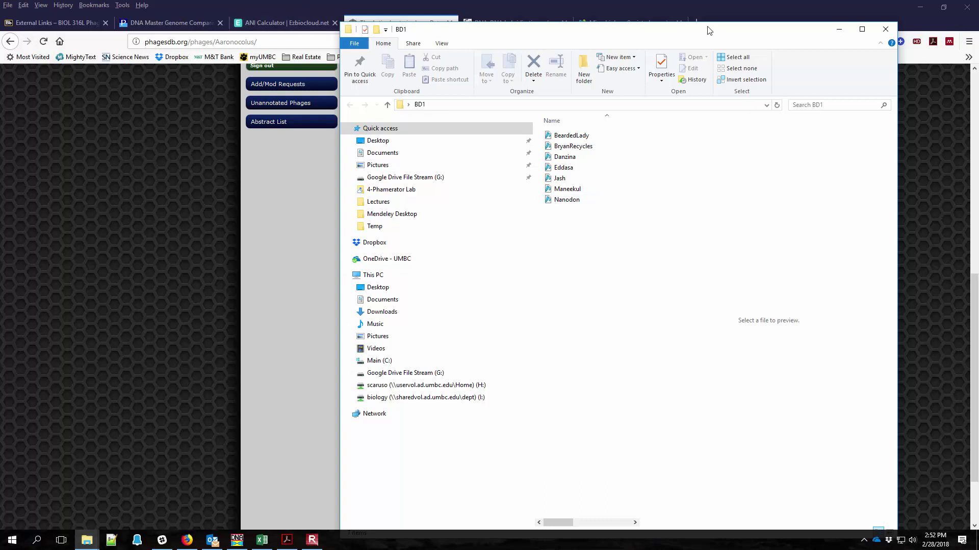
Step: Upload Nanodon as genome A and BeardedLady as genome B, then calculate OrthoANIu (83.23%)
key("alt+Tab")
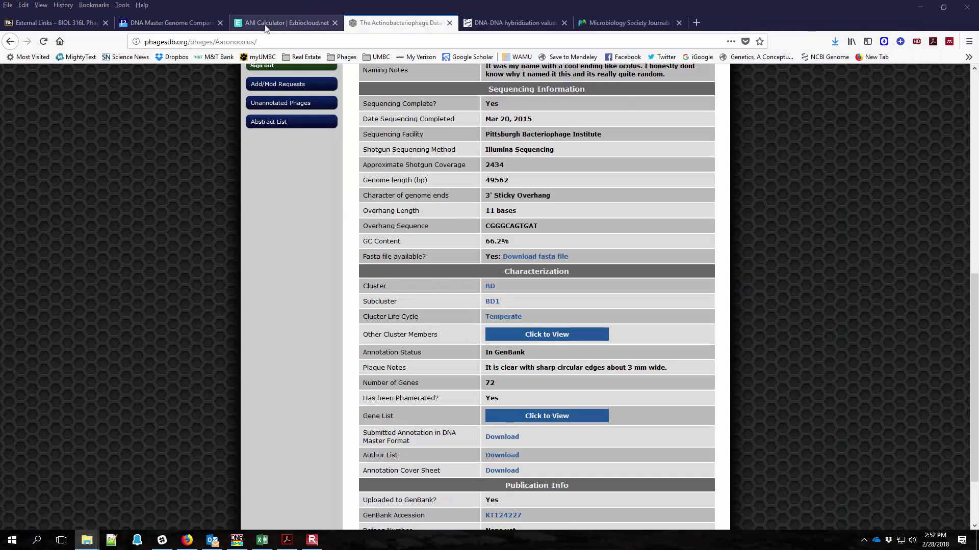
left_click(285, 23)
left_click(296, 197)
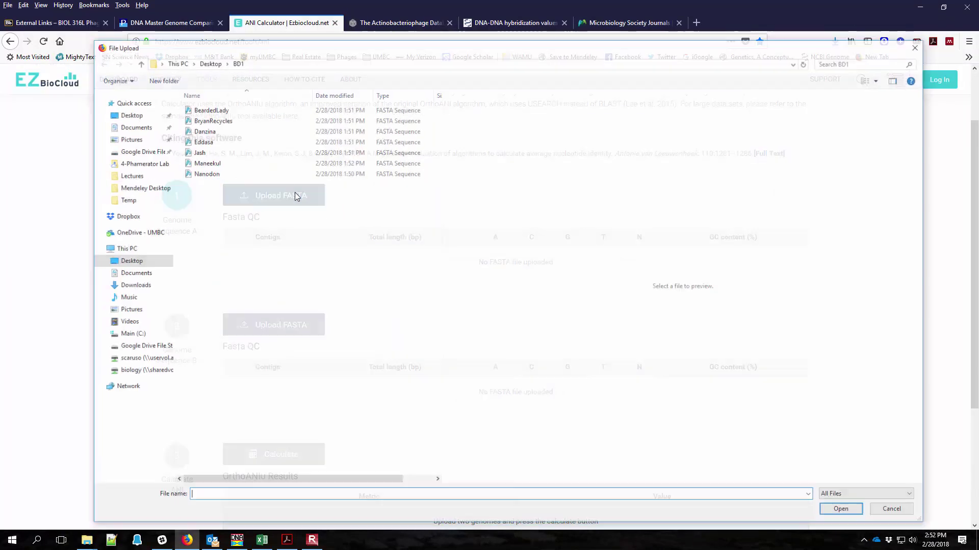
double_click(206, 175)
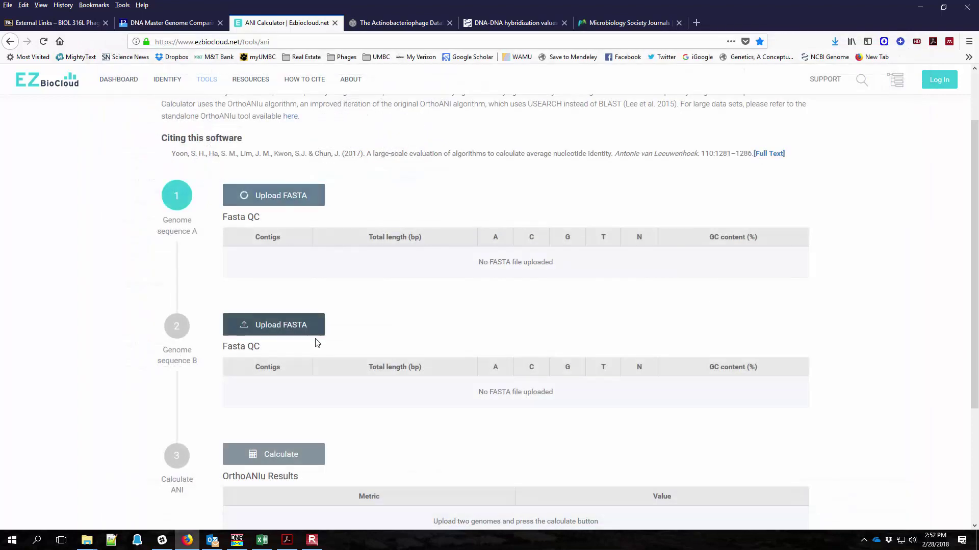
left_click(295, 317)
double_click(209, 110)
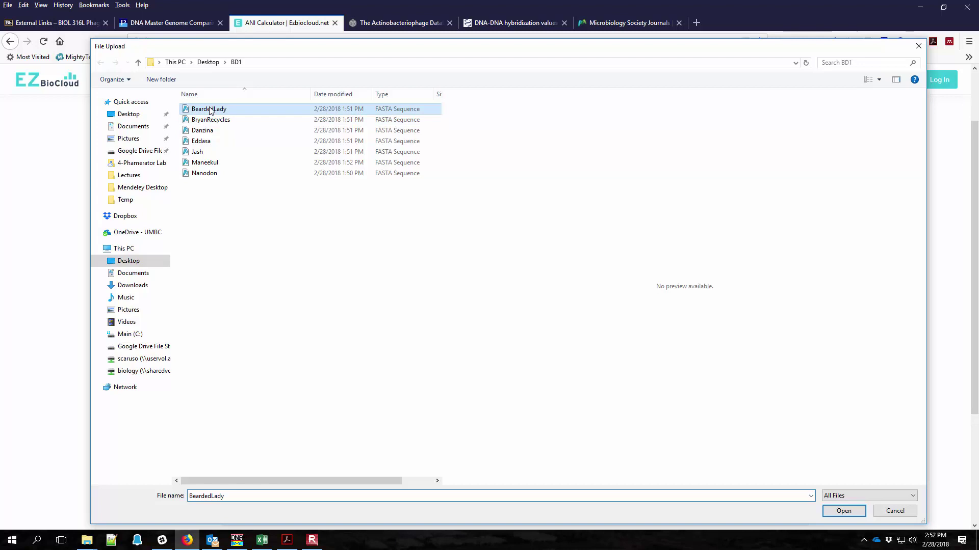
scroll(851, 257, "down", 2)
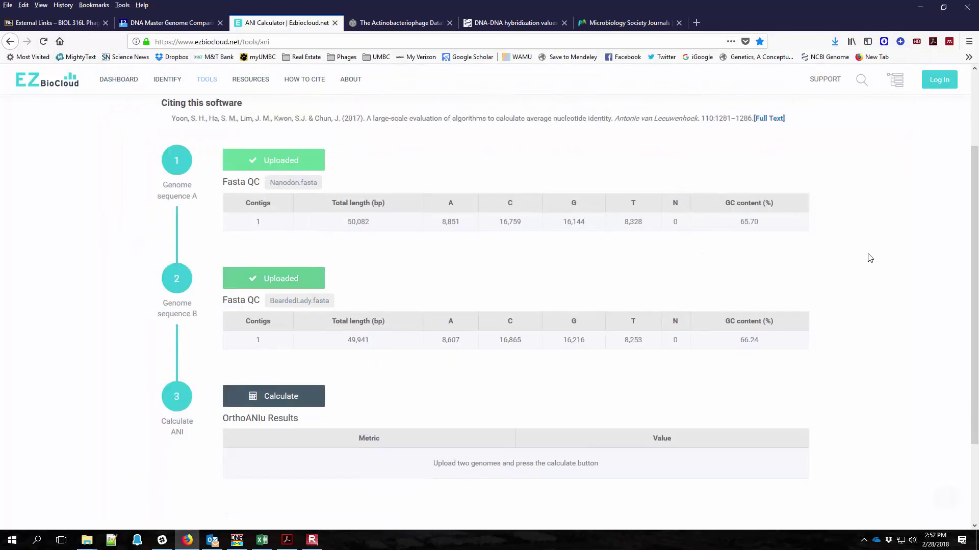
left_click(281, 327)
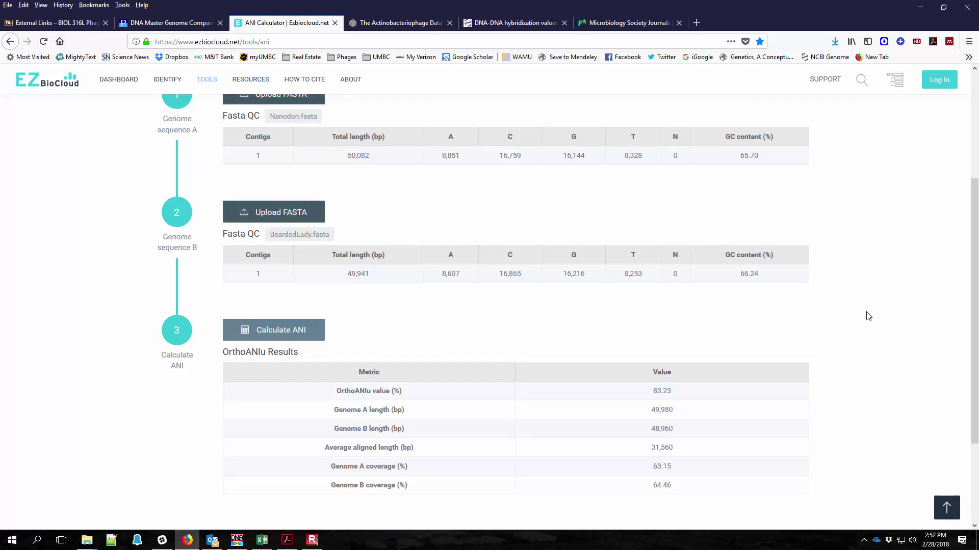
scroll(891, 298, "down", 1)
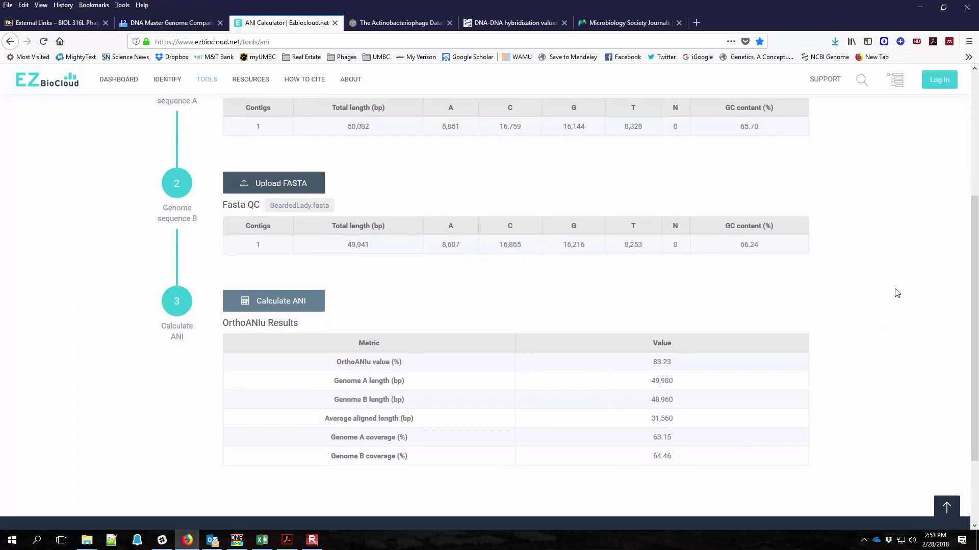
double_click(669, 361)
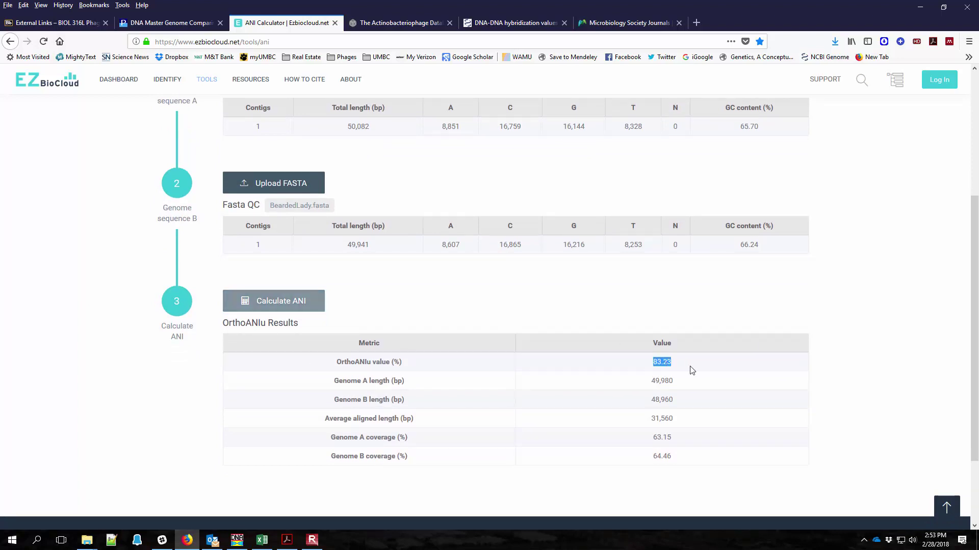
left_click(669, 370)
scroll(683, 367, "down", 1)
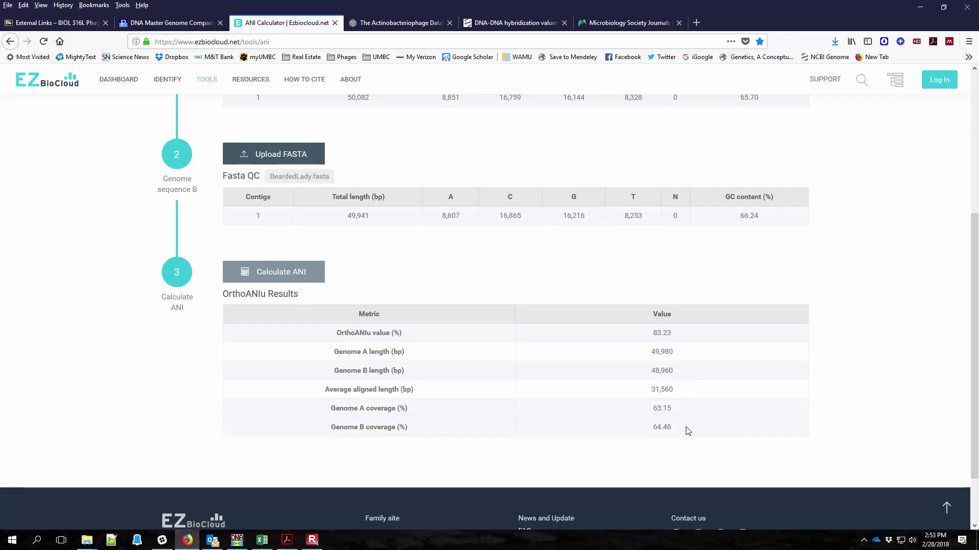
left_click_drag(688, 431, 335, 340)
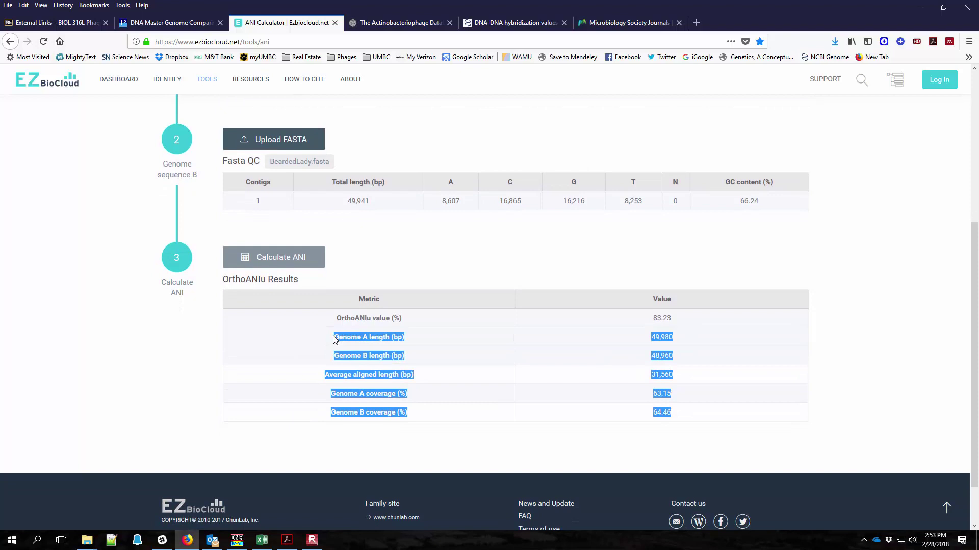
left_click(606, 350)
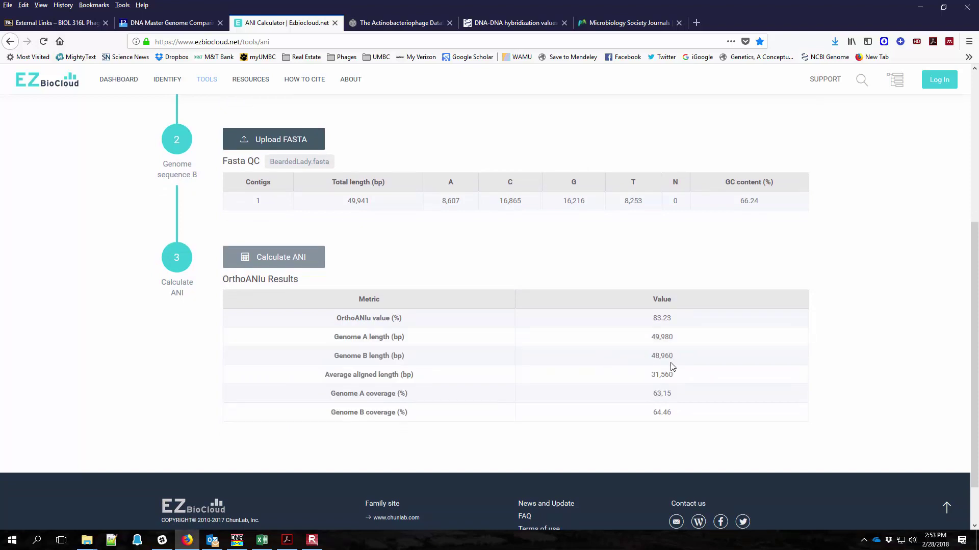
scroll(683, 372, "down", 1)
left_click_drag(685, 364, 637, 367)
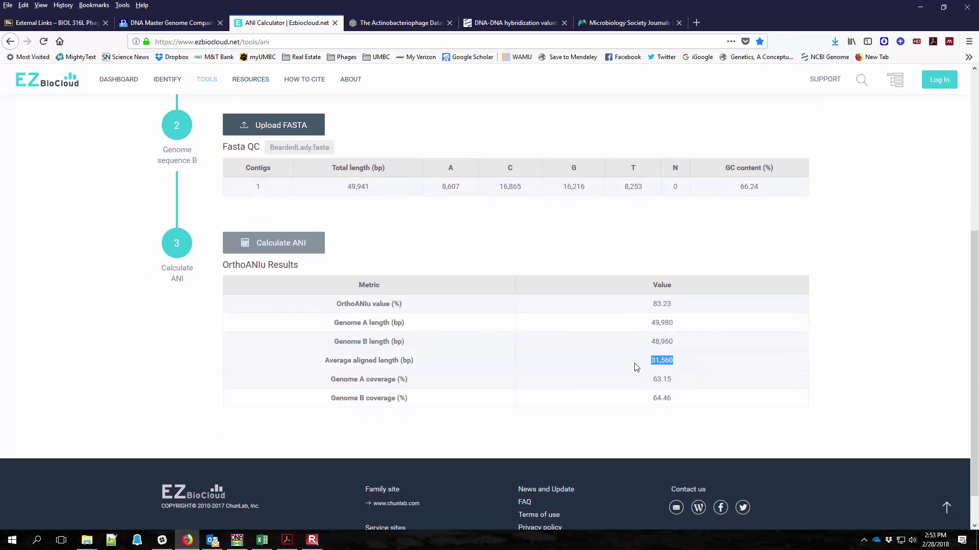
left_click(726, 365)
scroll(753, 368, "up", 2)
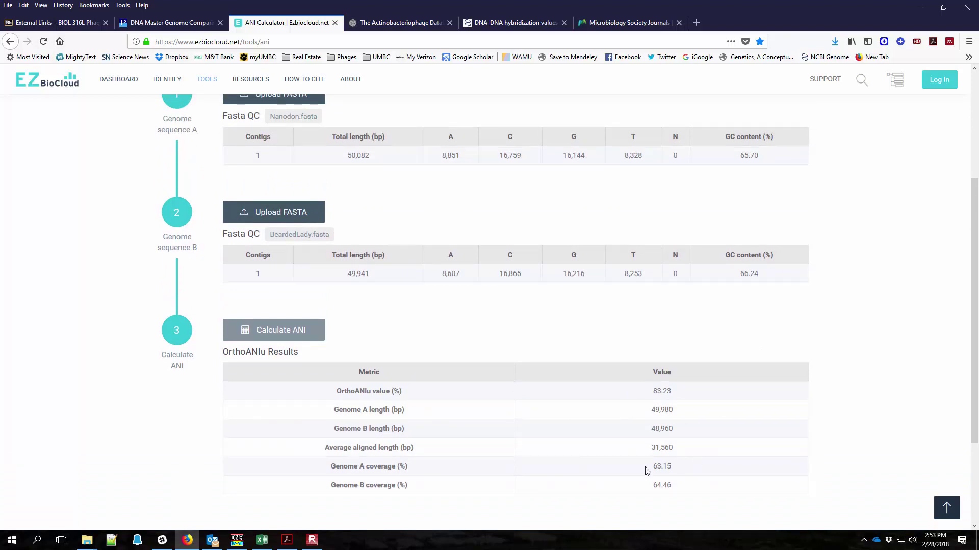
double_click(662, 391)
scroll(887, 385, "up", 4)
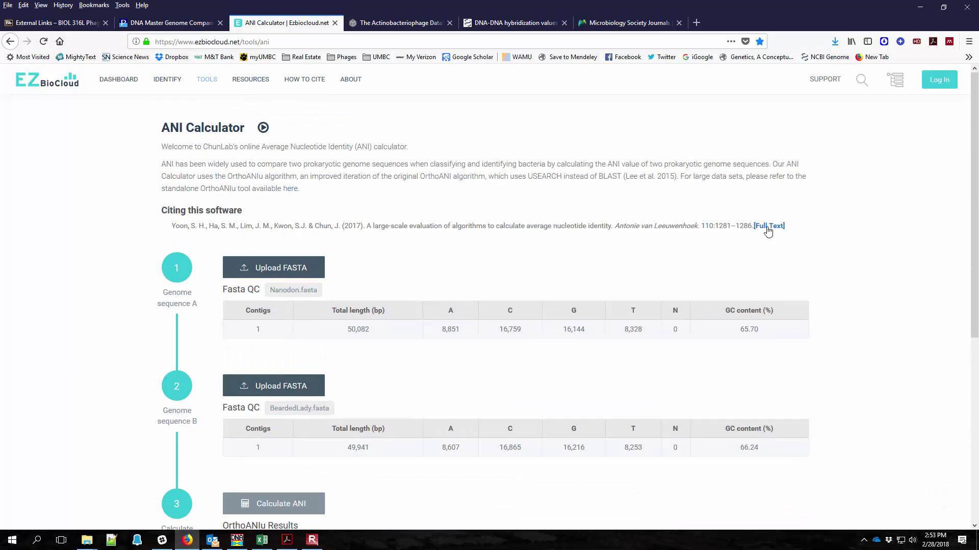
scroll(902, 367, "down", 1)
scroll(902, 367, "down", 5)
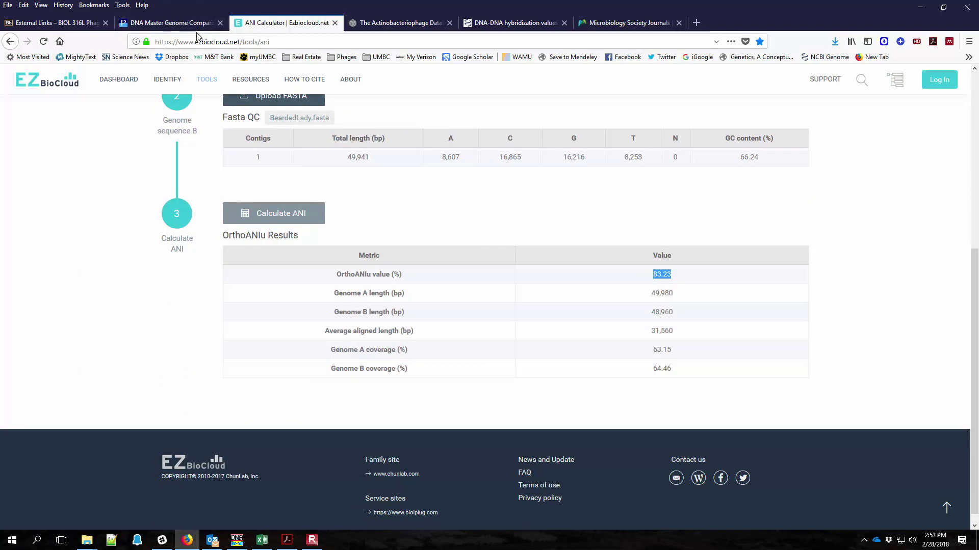
scroll(312, 212, "up", 6)
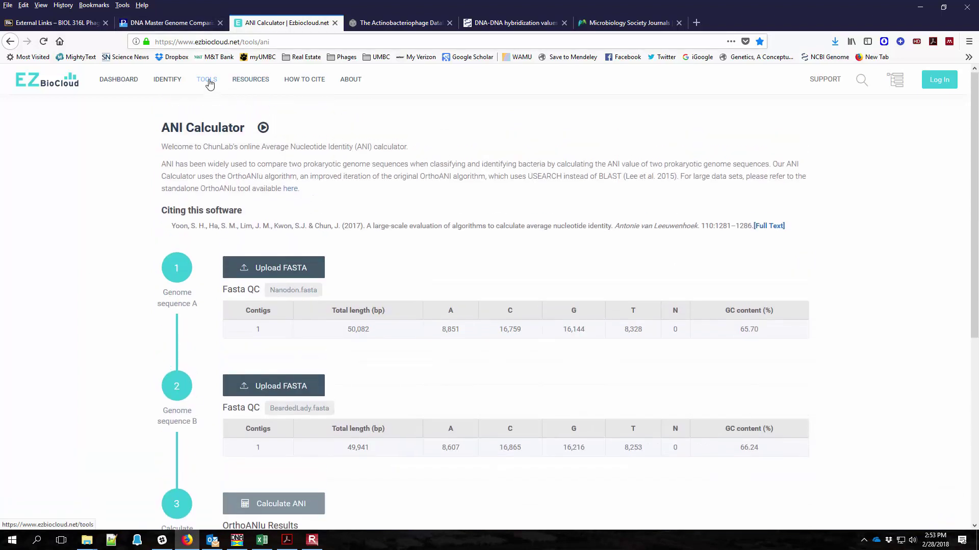
Step: Go to EzBioCloud's Tools list and highlight the standalone OrthoANI tool heading
left_click(207, 80)
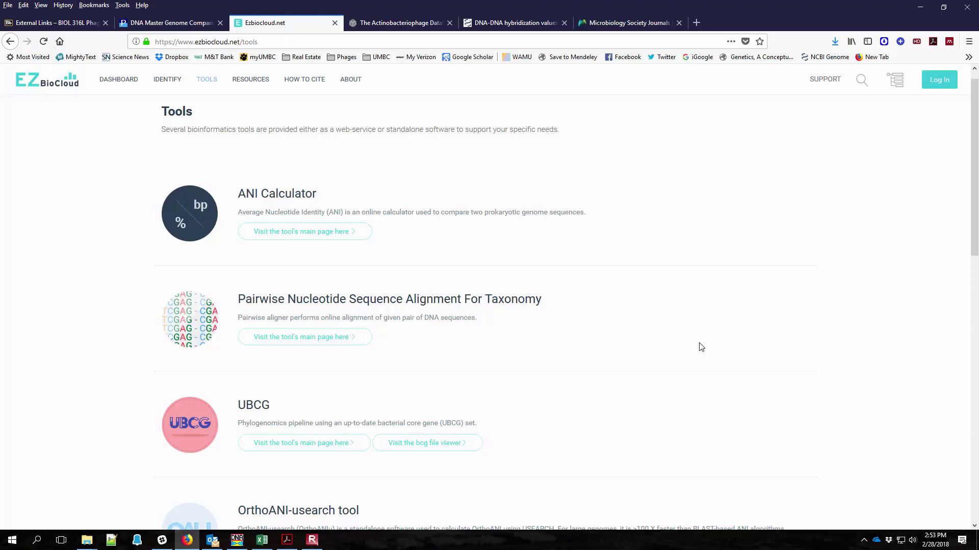
scroll(702, 348, "down", 7)
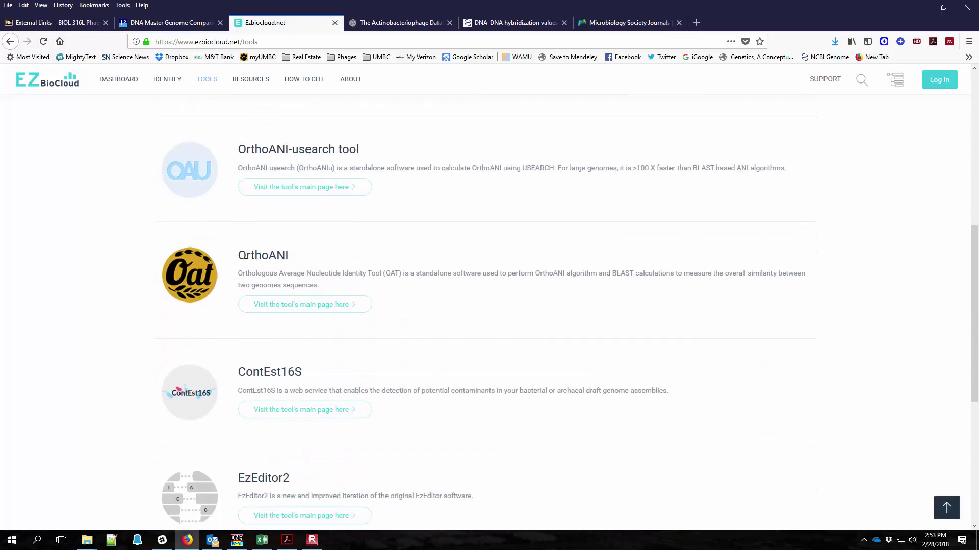
left_click_drag(241, 254, 302, 258)
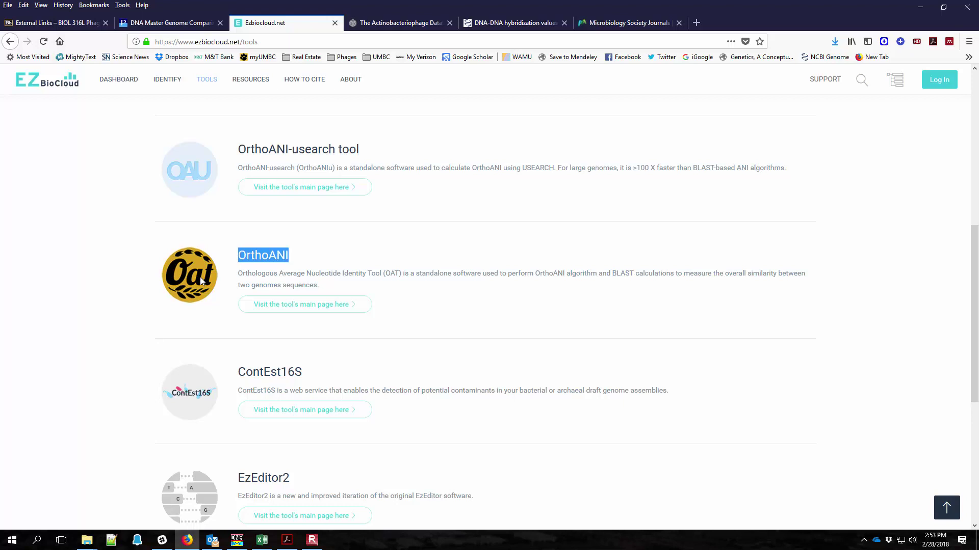
left_click(271, 259)
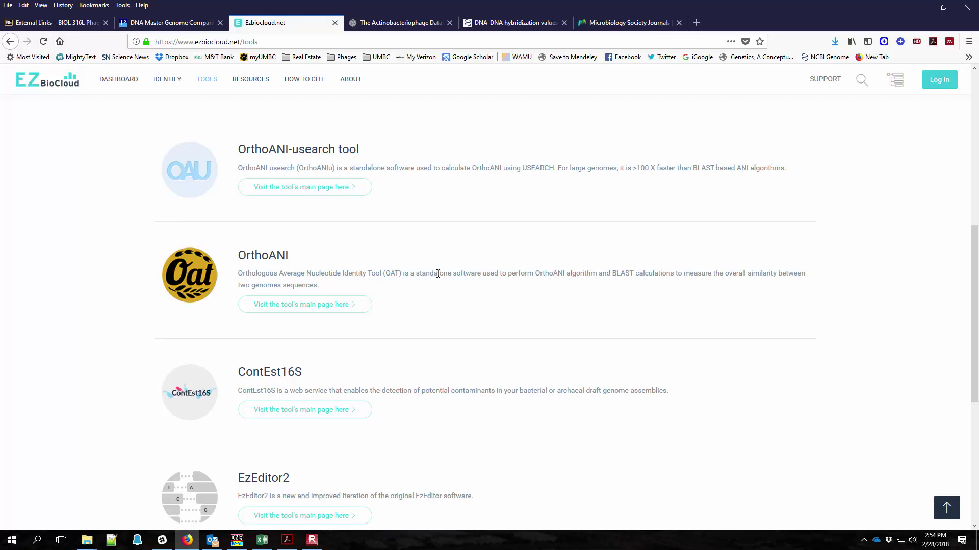
Step: Clear the desktop and load all seven Desktop > BD1 FASTA genomes into OAT for OrthoANI
left_click(925, 8)
left_click(918, 8)
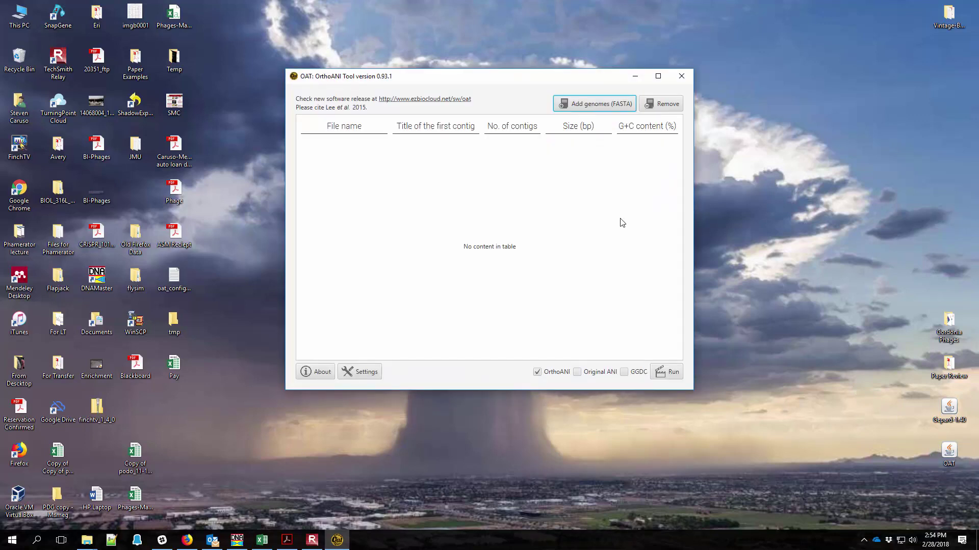
left_click(598, 108)
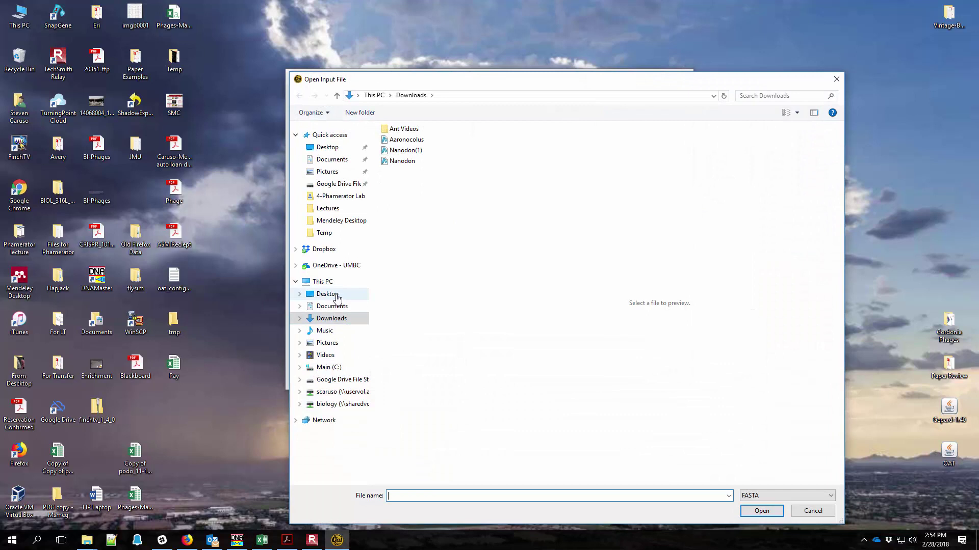
left_click(337, 297)
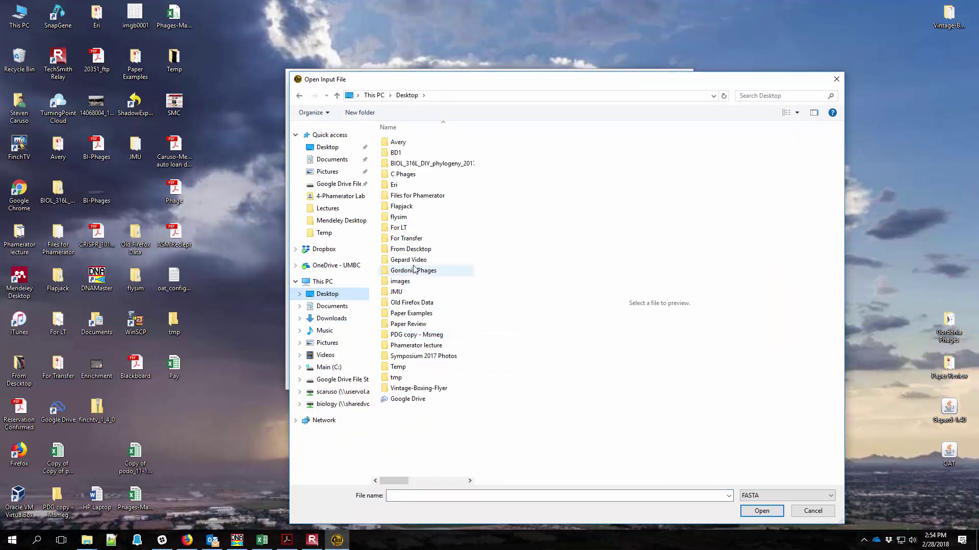
double_click(400, 153)
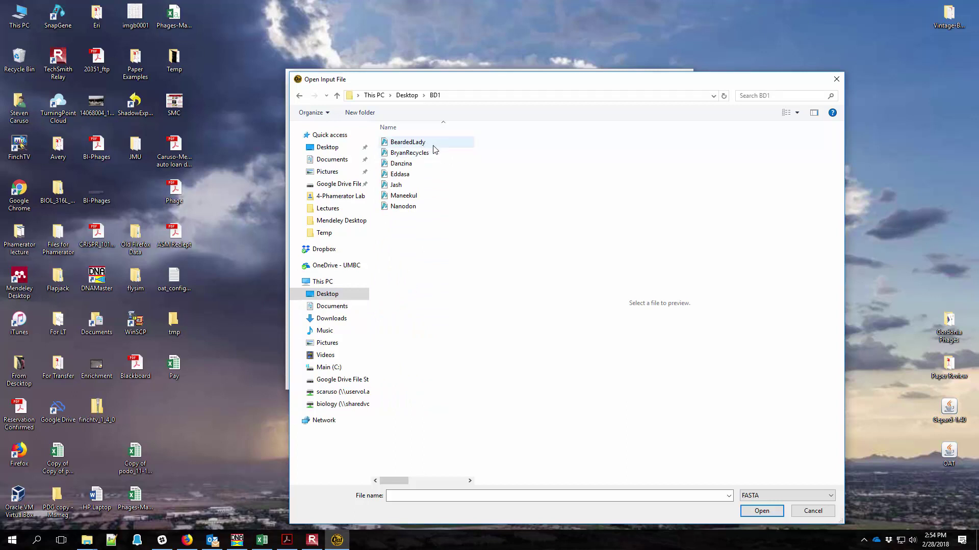
left_click_drag(435, 149, 409, 213)
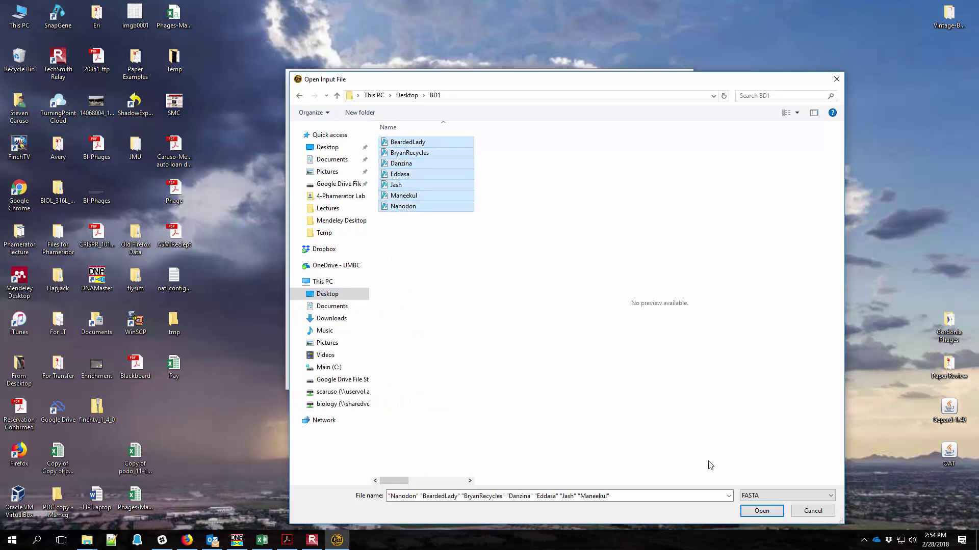
left_click(762, 512)
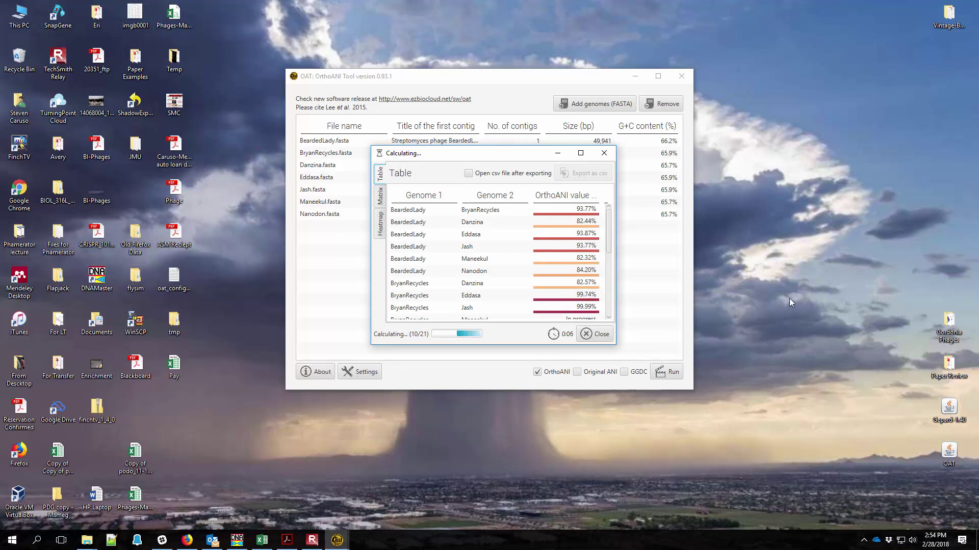
left_click_drag(608, 225, 611, 266)
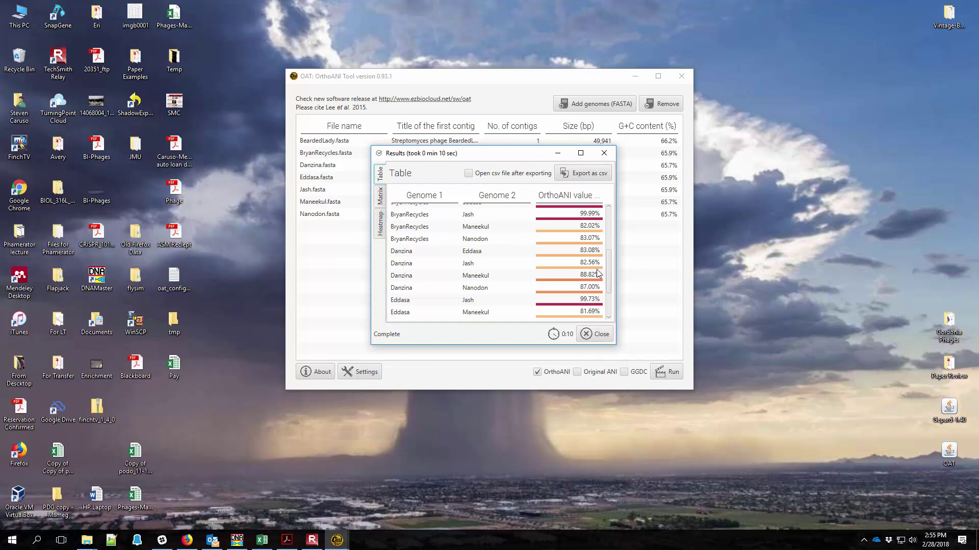
Step: Export the OrthoANI results as a CSV named 'exanple' on the Desktop
left_click(583, 173)
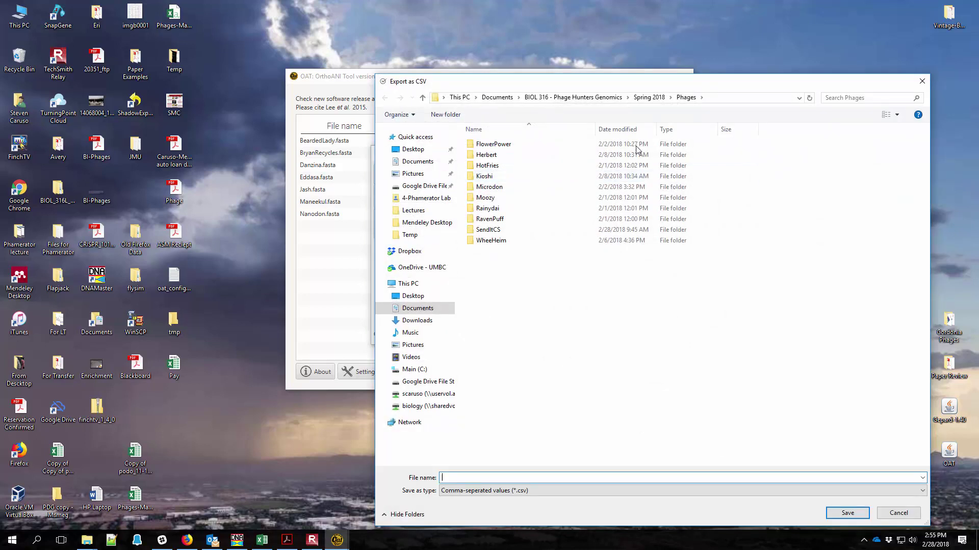
left_click(847, 514)
left_click(413, 149)
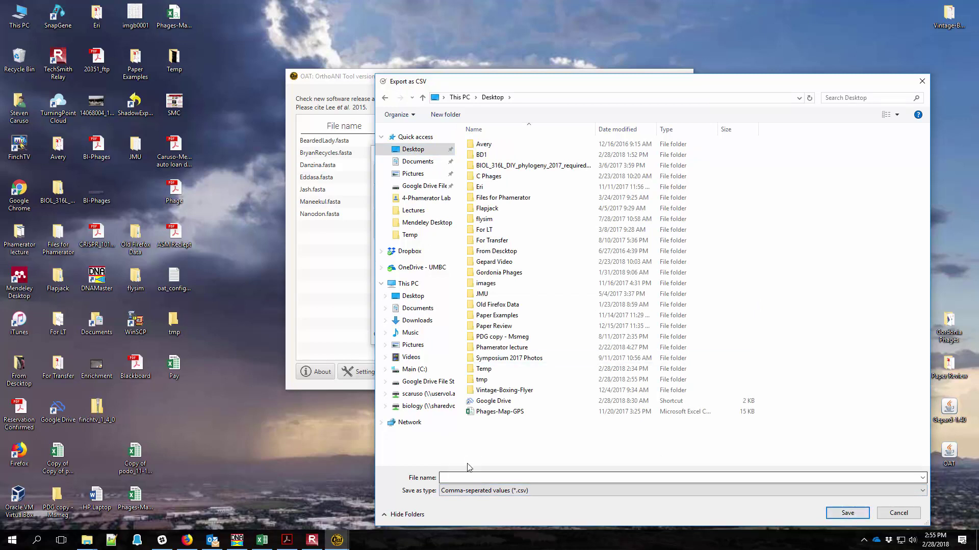
left_click(504, 475)
type("exan")
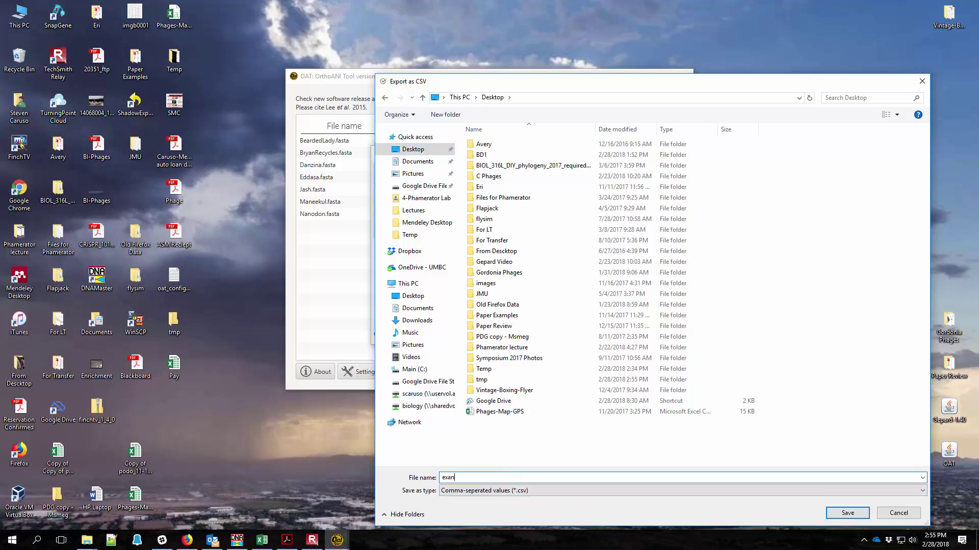
type("ple")
key("Return")
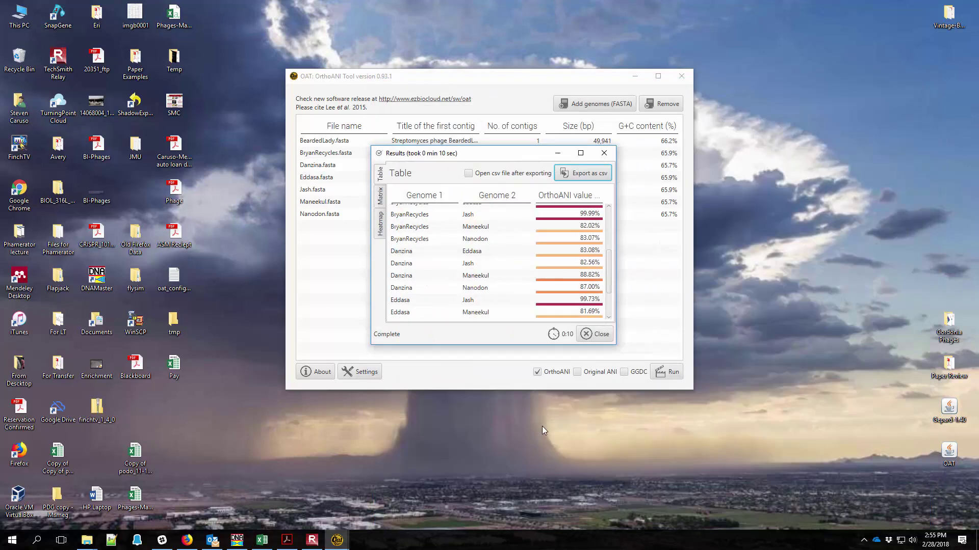
Step: View results as a pairwise matrix, then an enlarged heatmap tree, and close the Results window
left_click(380, 198)
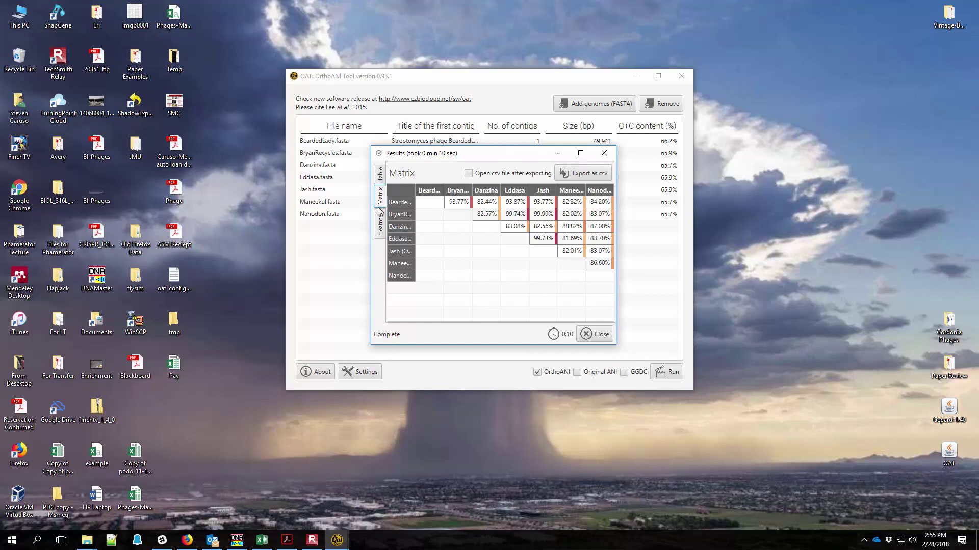
left_click(380, 232)
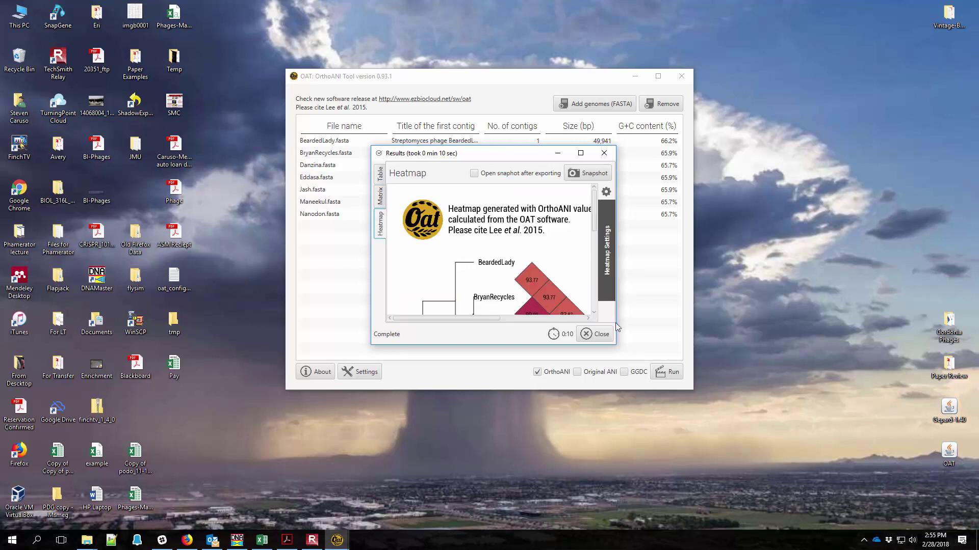
left_click_drag(617, 349, 737, 532)
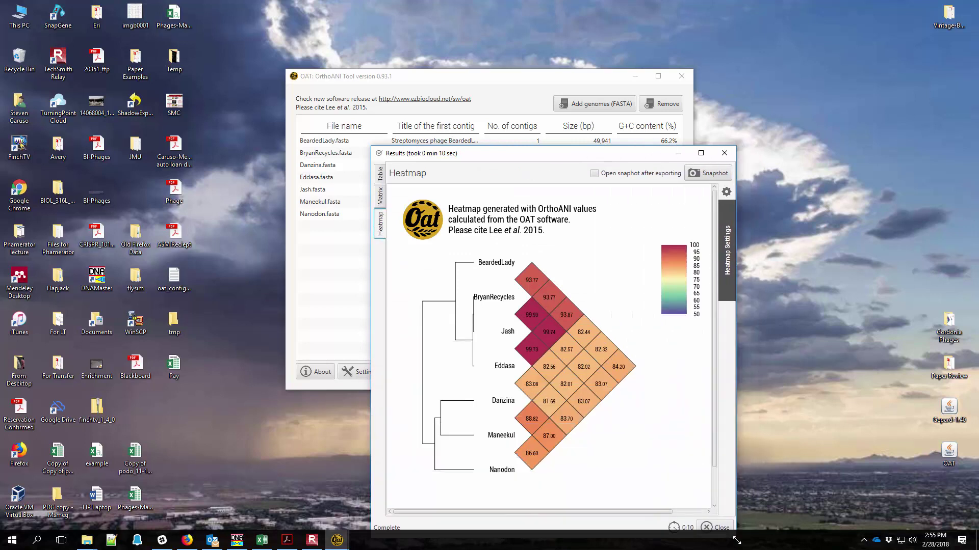
scroll(684, 461, "down", 3)
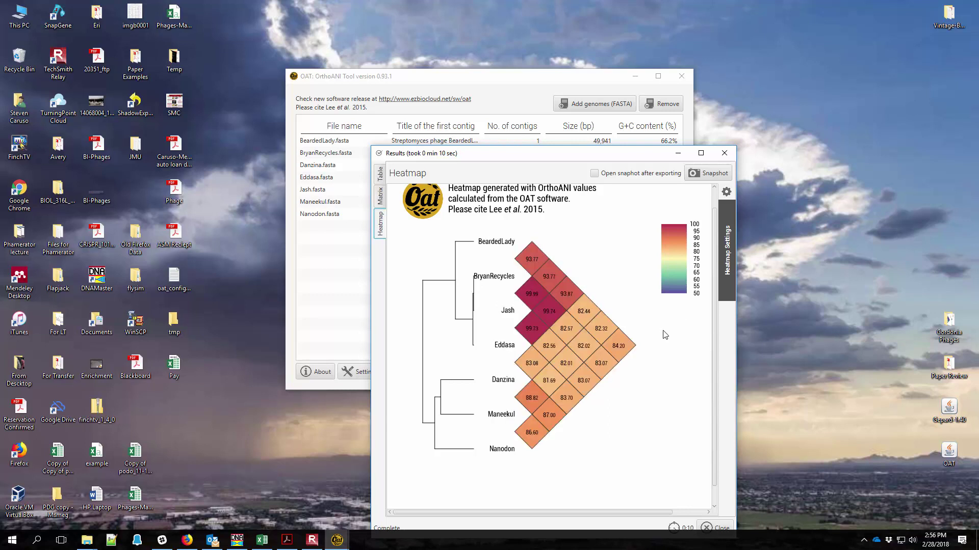
left_click(728, 155)
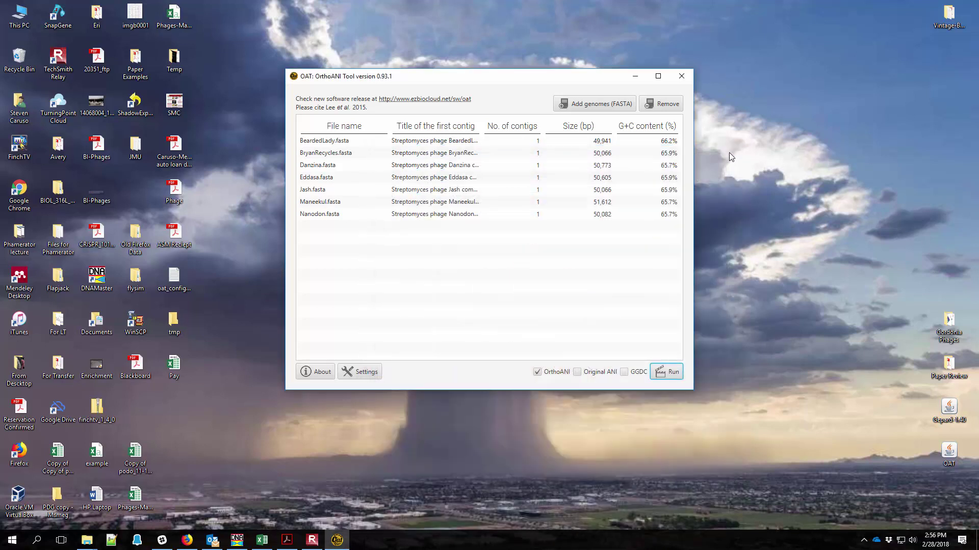
Step: Close the OrthoANI tool and read the opening of the DNA Master Genome Comparison article
left_click(682, 77)
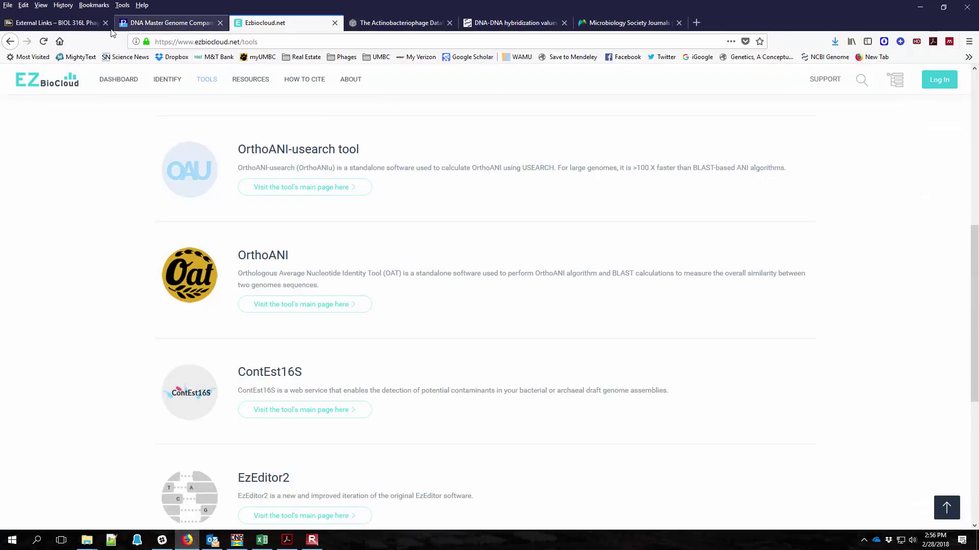
left_click(156, 24)
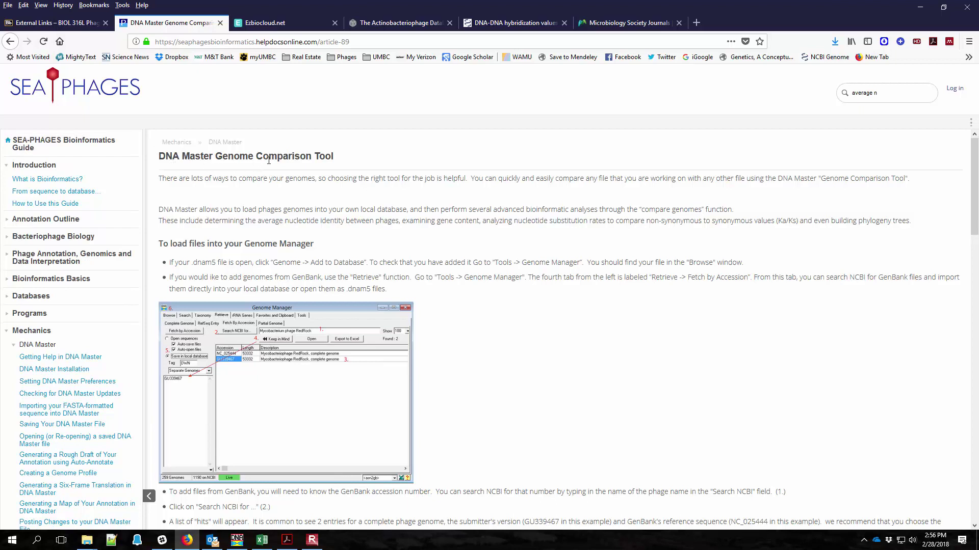
scroll(66, 357, "down", 10)
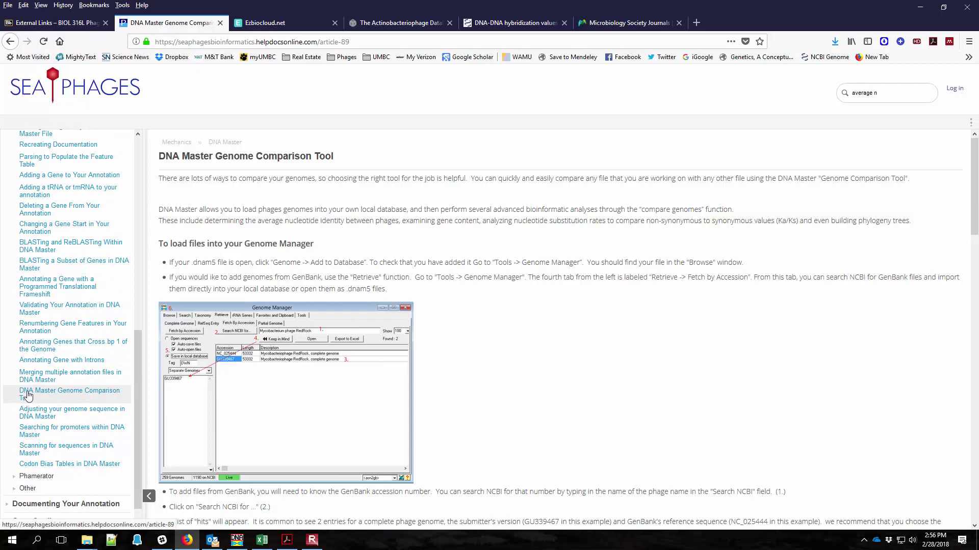
scroll(123, 387, "up", 10)
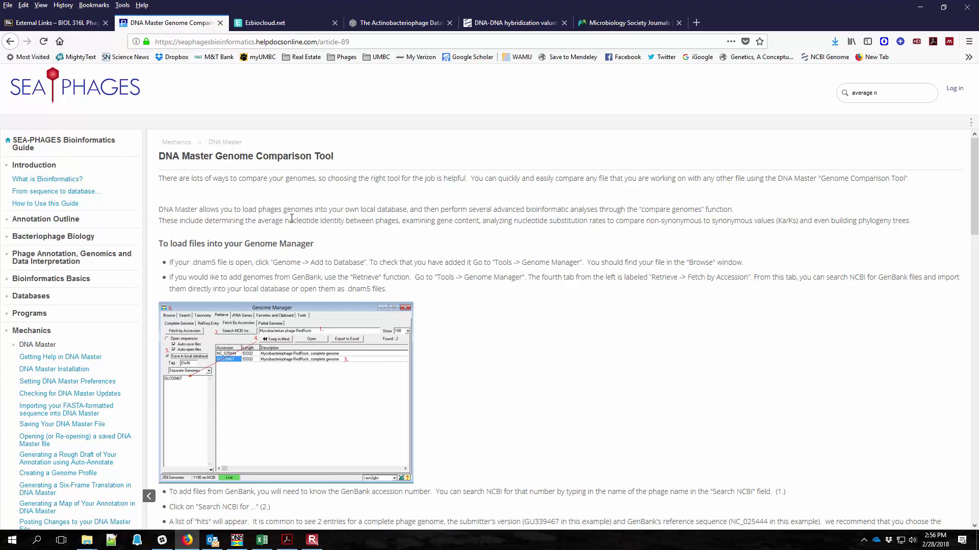
left_click_drag(294, 201, 493, 277)
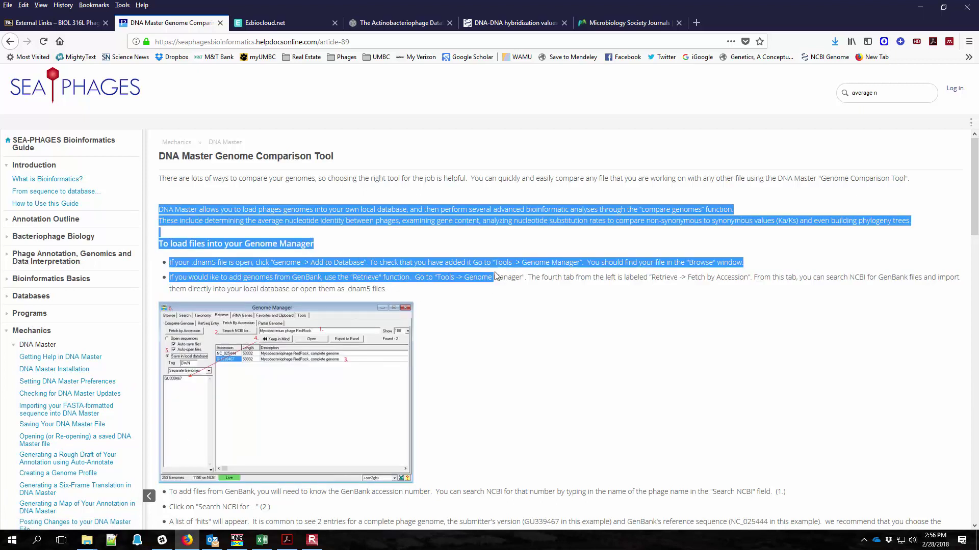
left_click(546, 339)
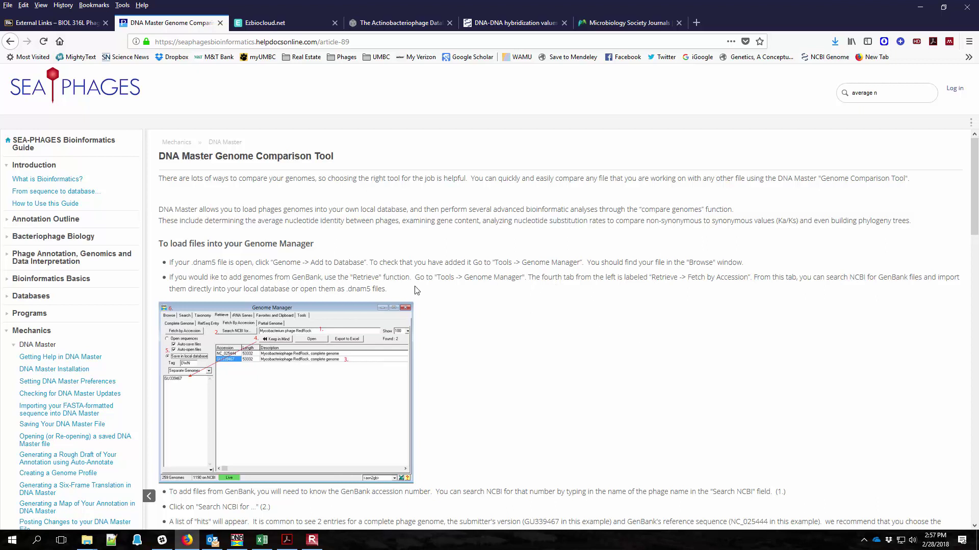
Step: Reread the genome comparison instructions and the Release Code and Watson paragraph
scroll(598, 345, "down", 4)
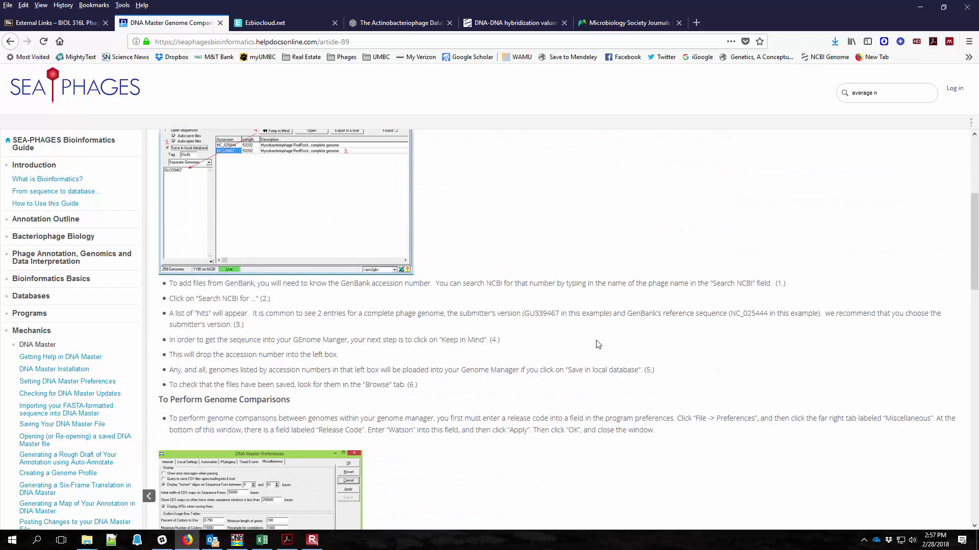
scroll(598, 345, "down", 1)
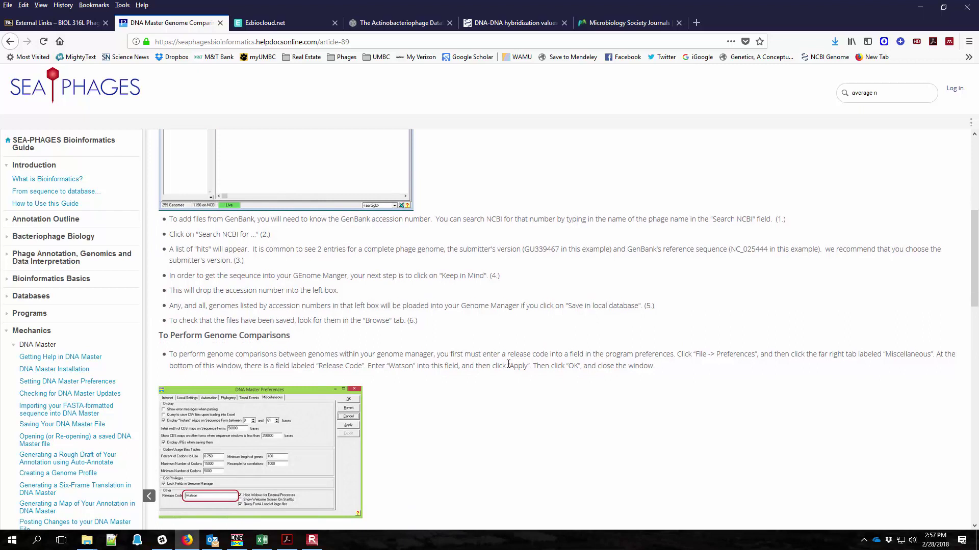
left_click_drag(651, 367, 170, 355)
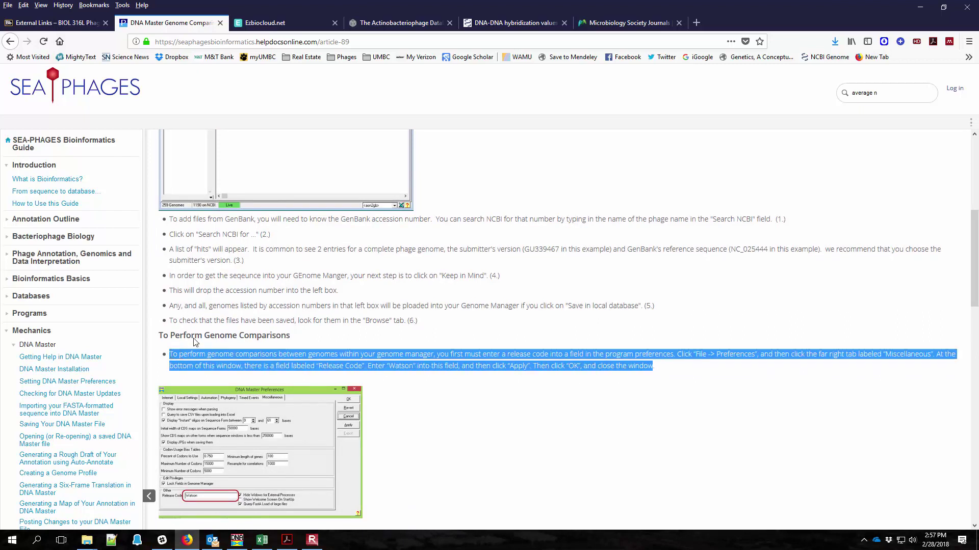
scroll(174, 256, "down", 3)
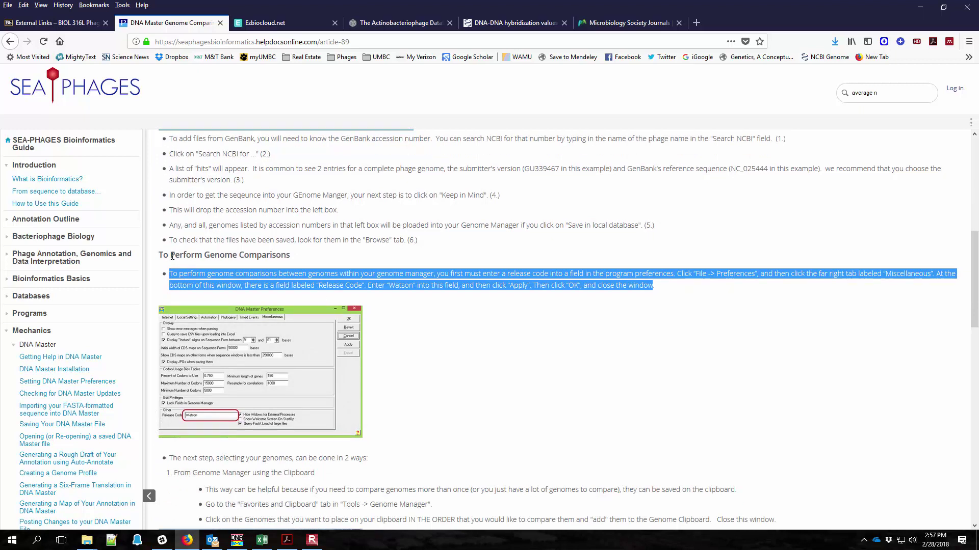
left_click(356, 288)
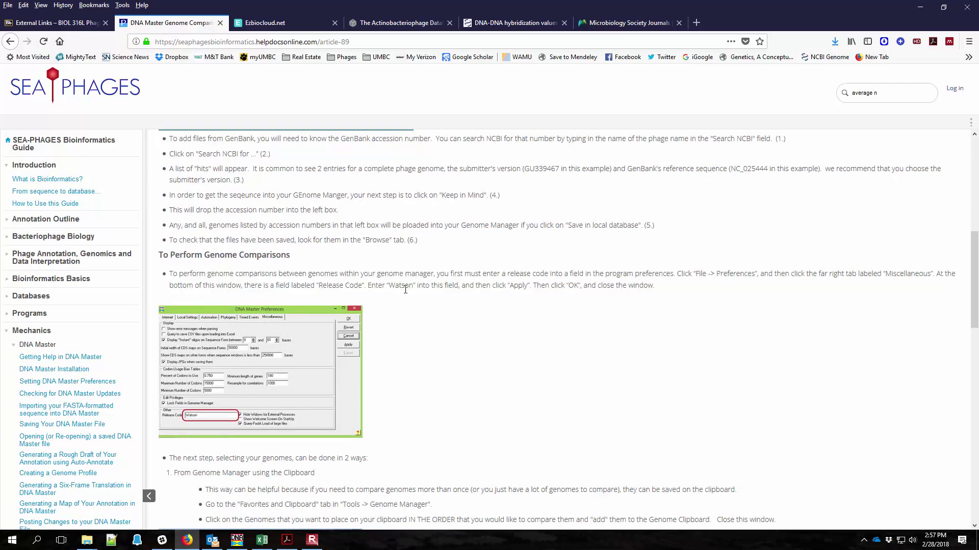
triple_click(401, 285)
triple_click(400, 285)
double_click(401, 286)
left_click_drag(317, 286, 418, 287)
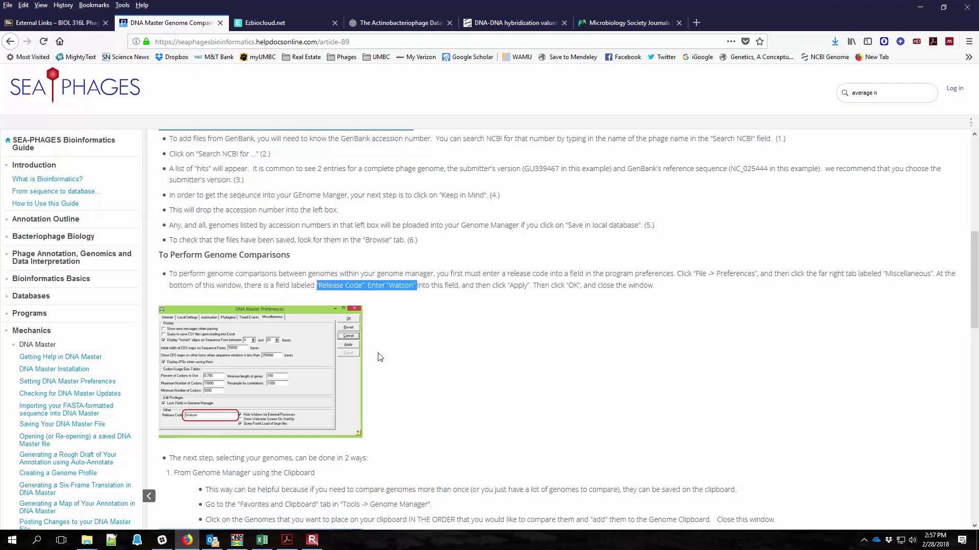
left_click(508, 321)
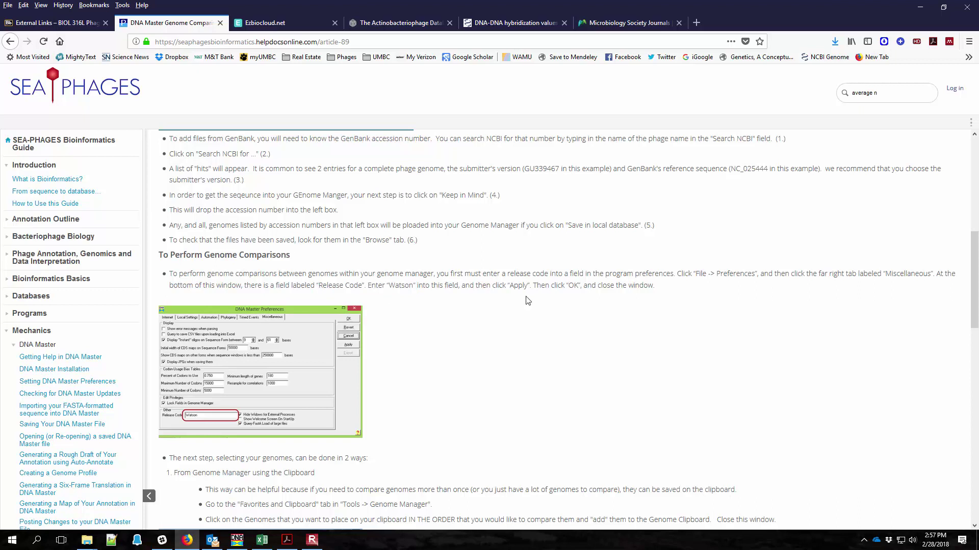
Step: Scroll through the rest of the Genome Comparison article to its end
scroll(526, 301, "down", 4)
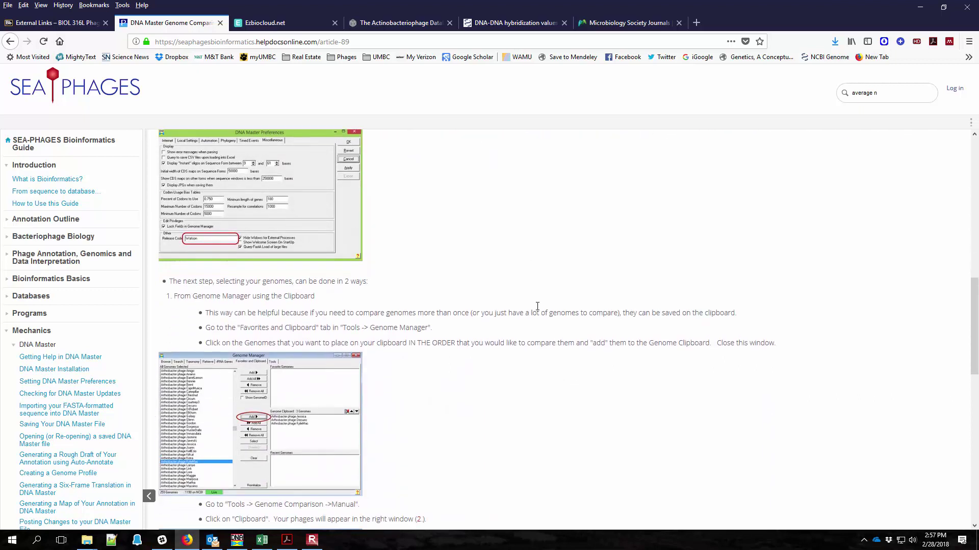
scroll(658, 275, "down", 4)
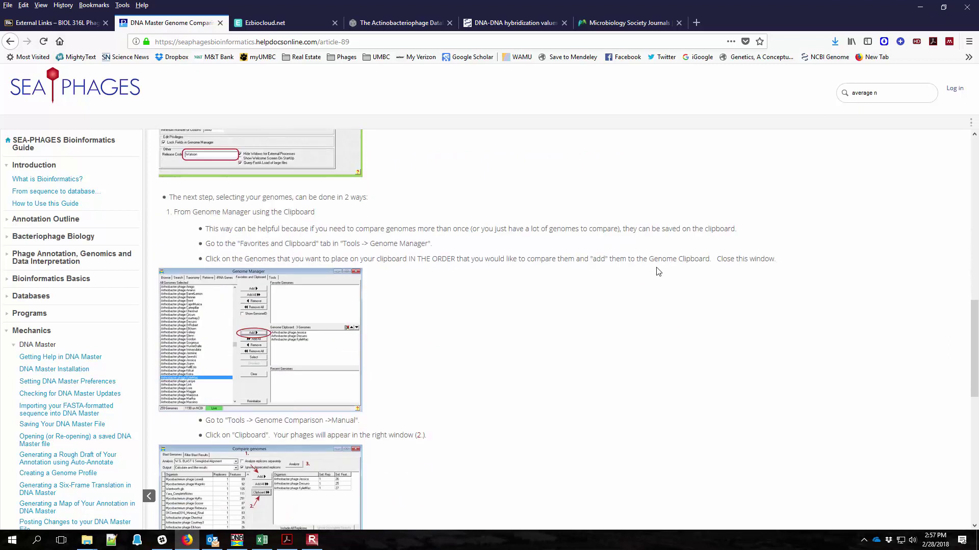
scroll(660, 303, "down", 2)
scroll(675, 346, "down", 4)
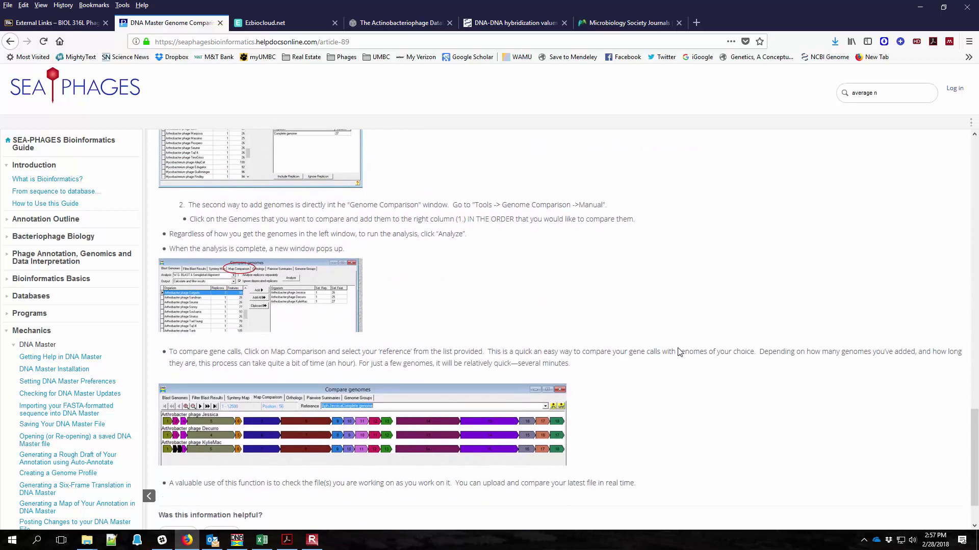
scroll(683, 349, "down", 2)
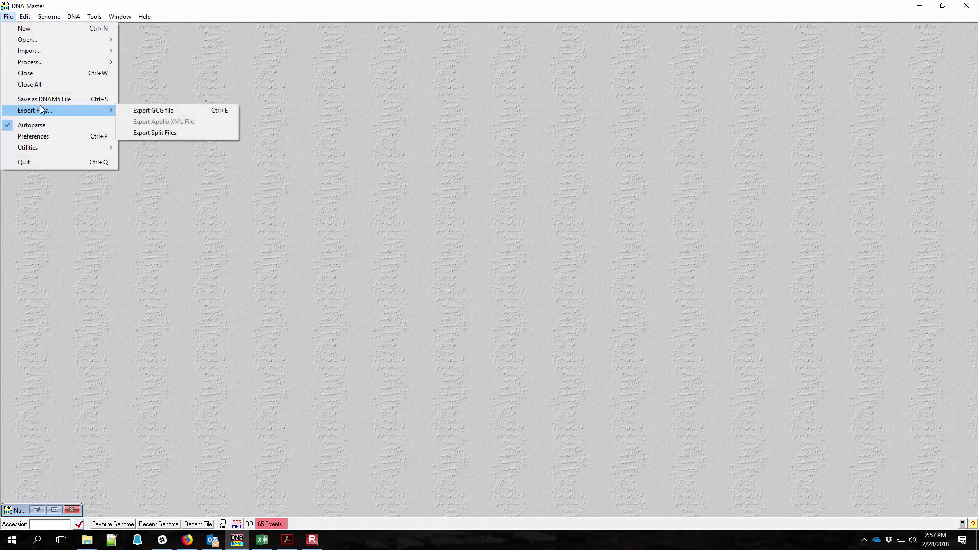
Step: Review the Miscellaneous tab of DNA Master's preferences
left_click(42, 136)
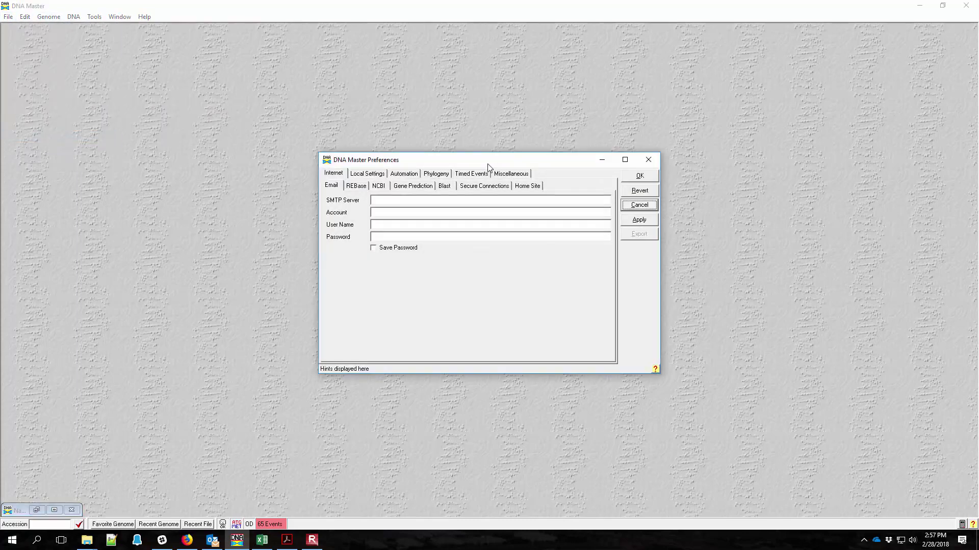
left_click(512, 174)
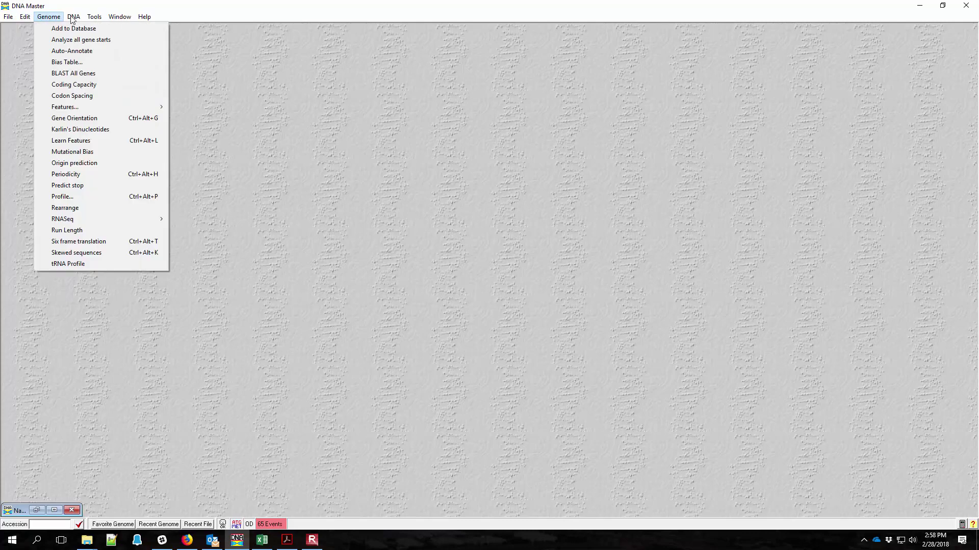
mouse_move(77, 18)
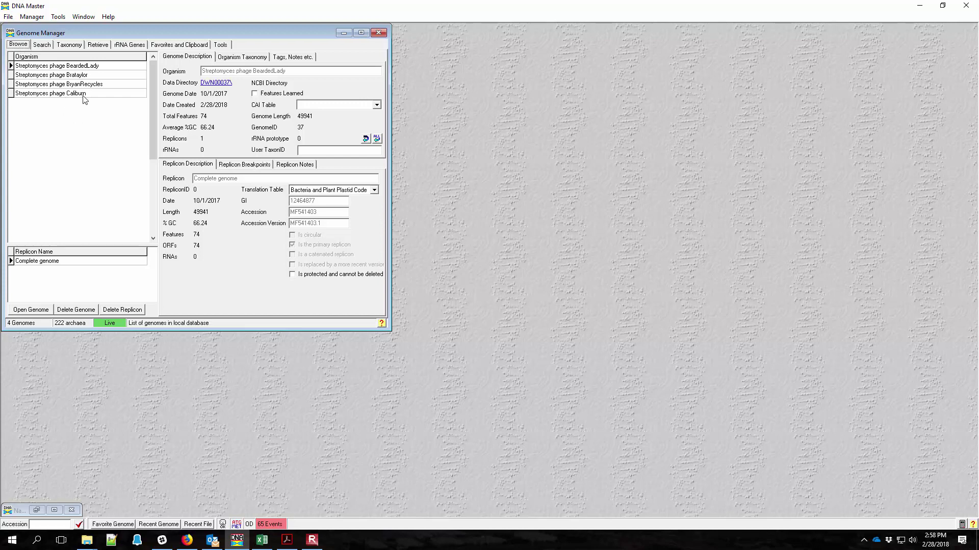
Step: Restore the minimized Nanodon genome window and position it beside the Genome Manager
left_click_drag(145, 33, 437, 93)
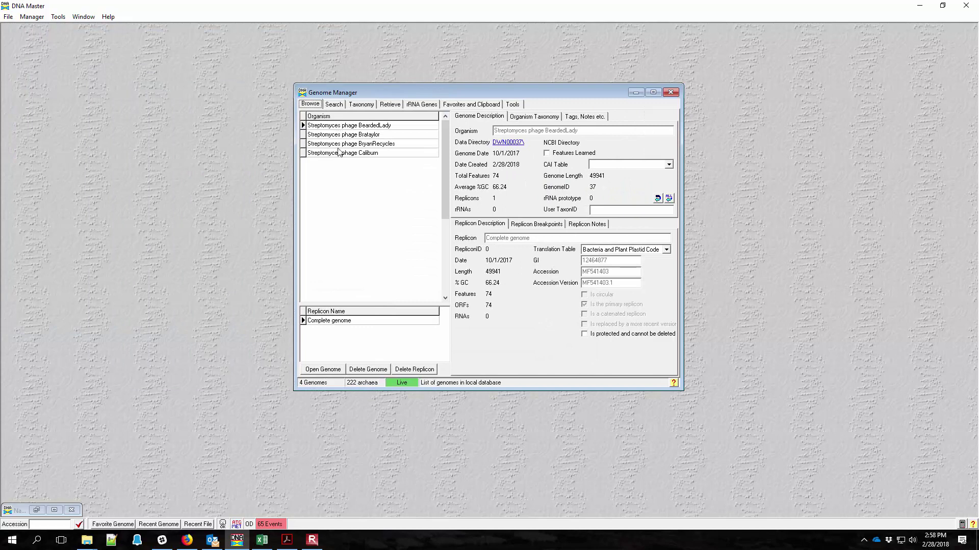
left_click(37, 508)
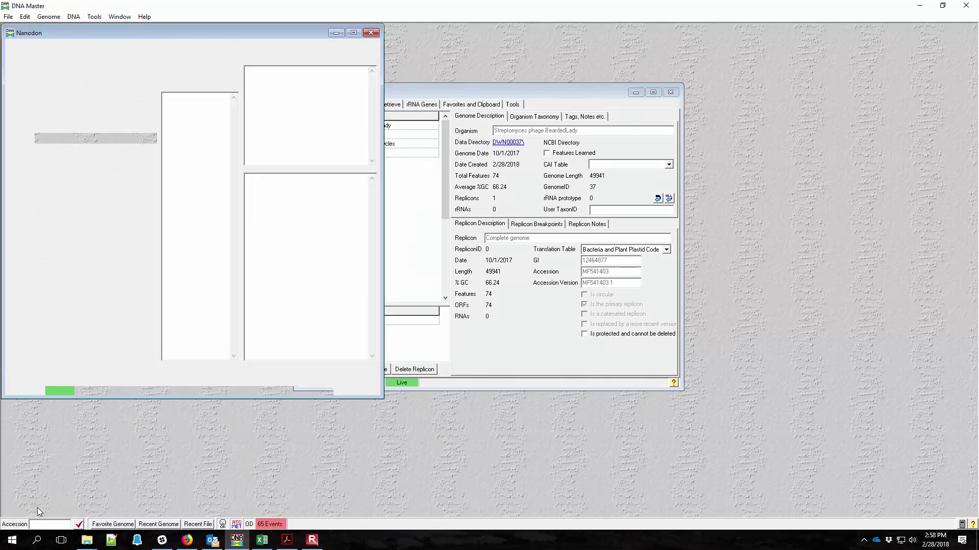
left_click_drag(513, 91, 657, 120)
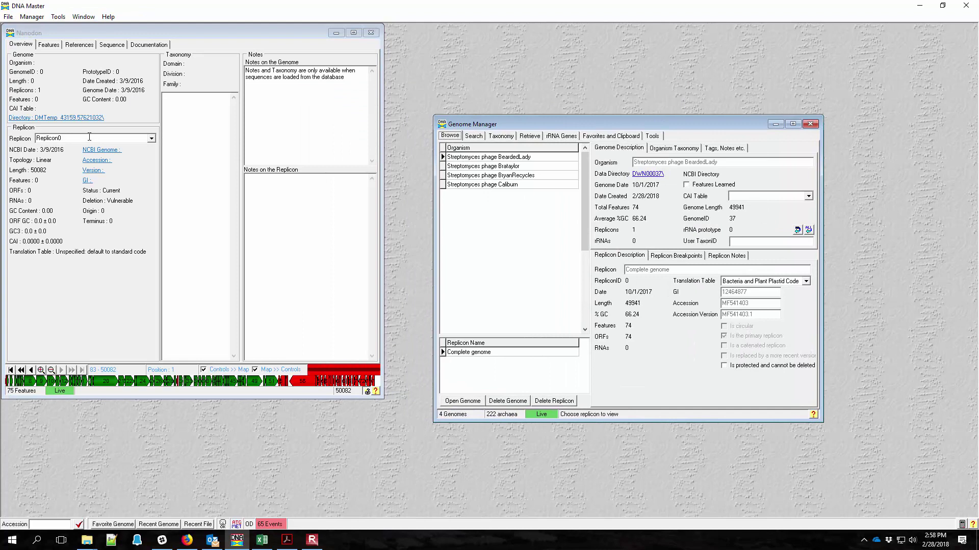
left_click(57, 33)
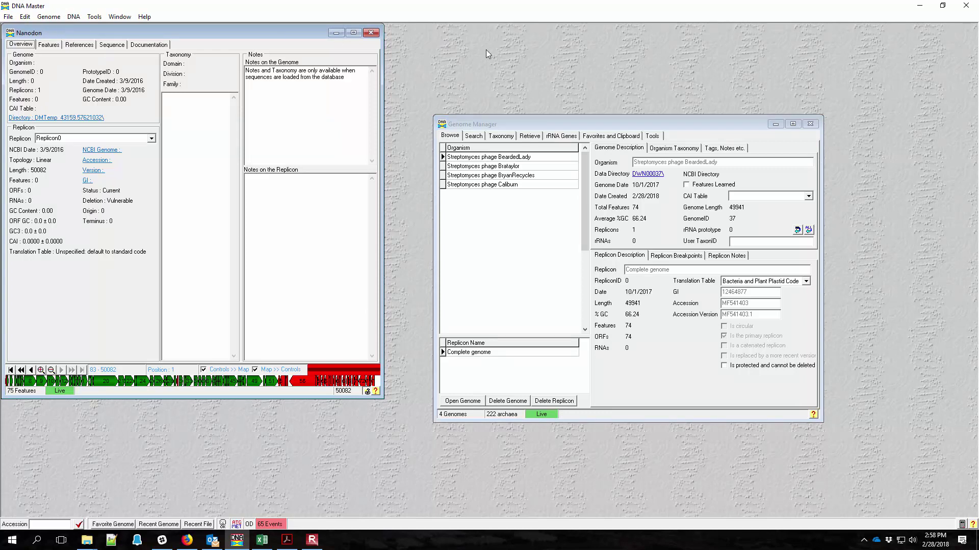
left_click_drag(79, 33, 86, 62)
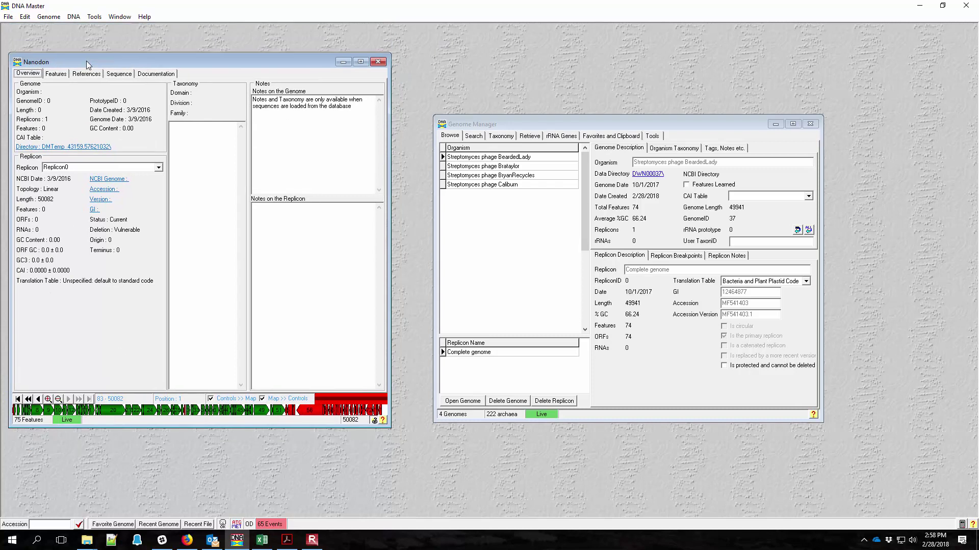
left_click(8, 17)
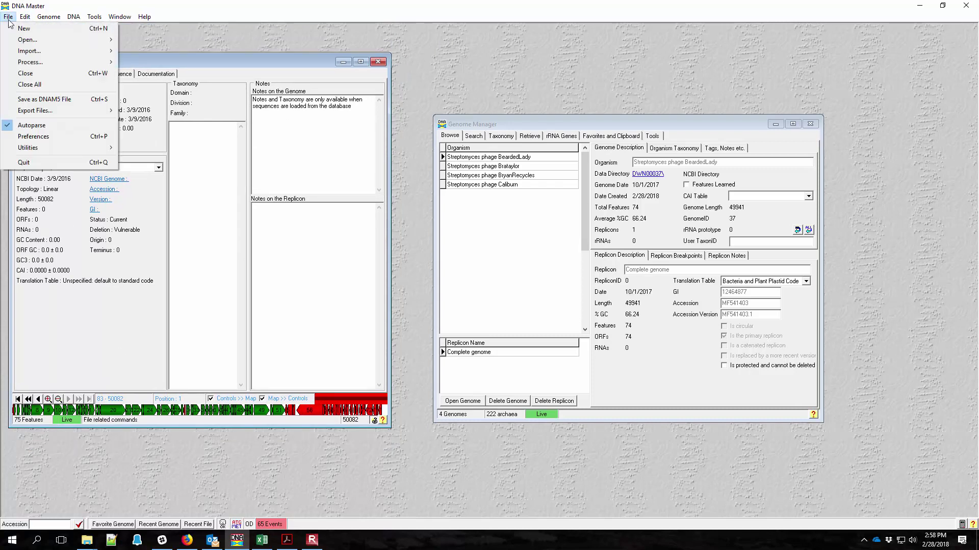
Step: Add Nanodon to the local database, then minimize its window and shift Genome Manager left
mouse_move(48, 17)
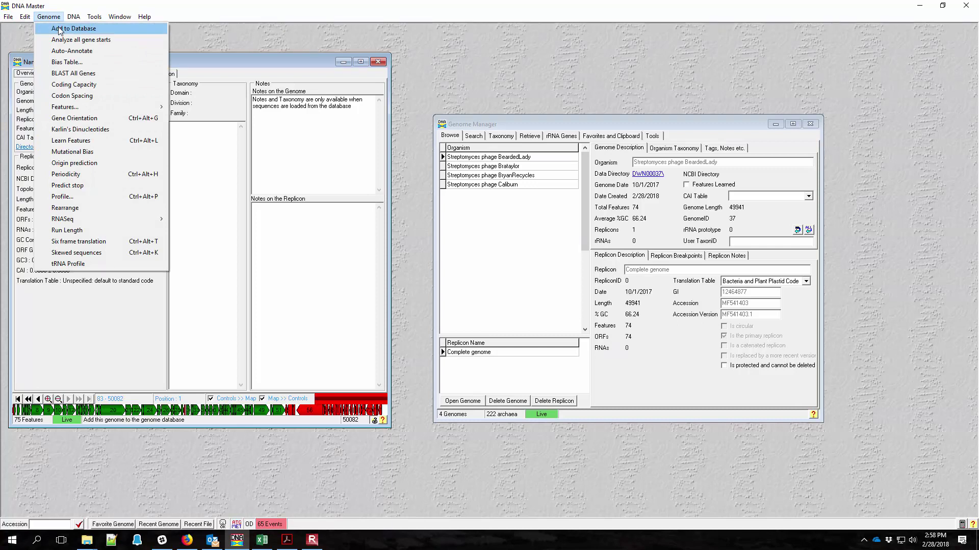
left_click(61, 29)
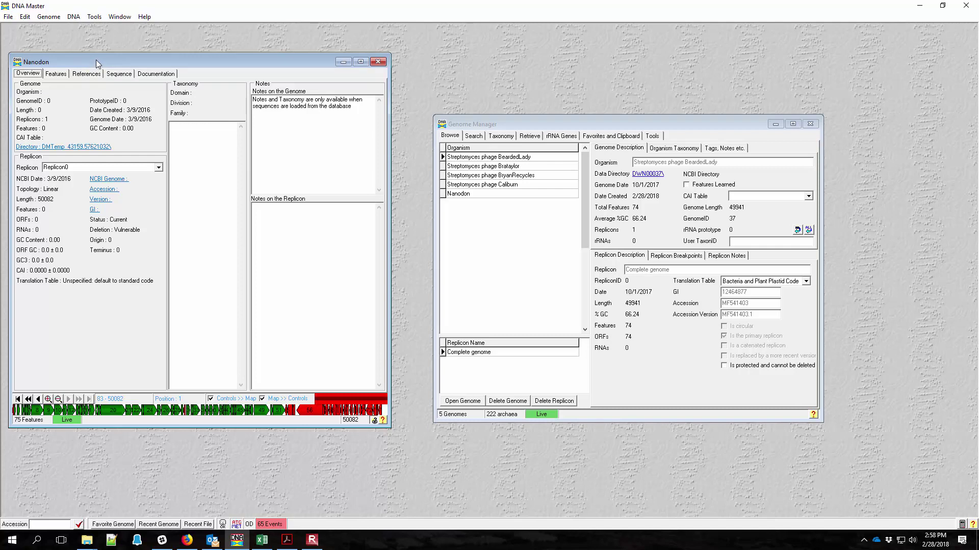
left_click(342, 64)
left_click_drag(523, 124, 124, 137)
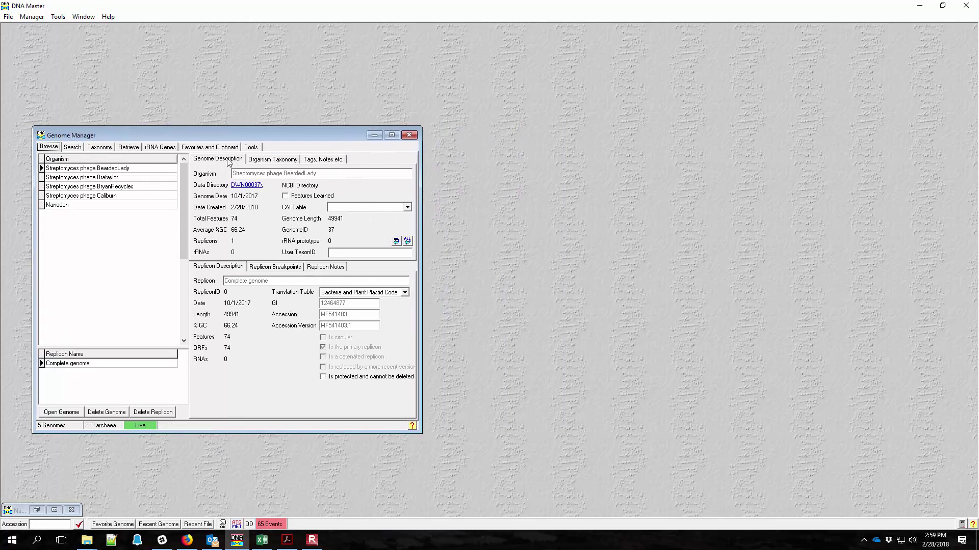
left_click(186, 541)
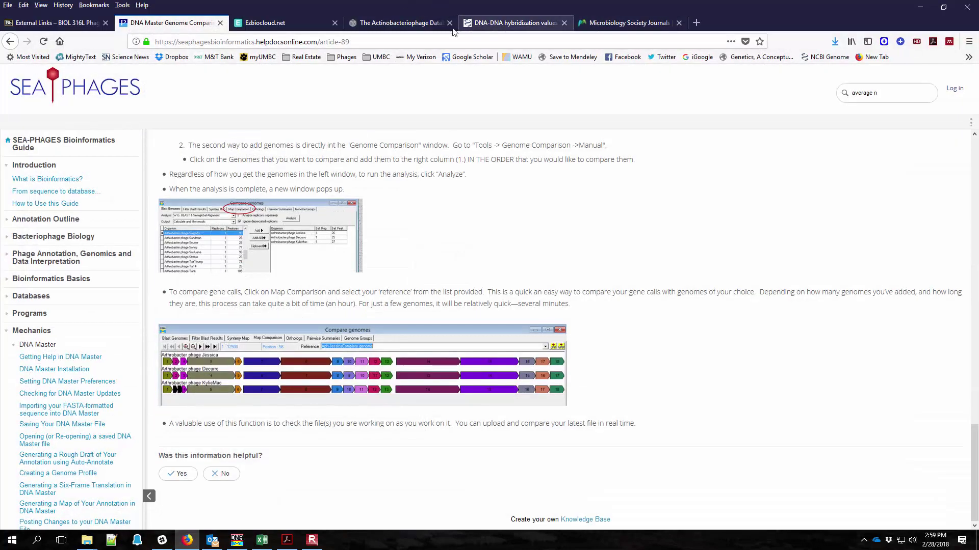
Step: Open the Aaronocolus phage page from PhagesDB's BD1 subcluster list
left_click(402, 23)
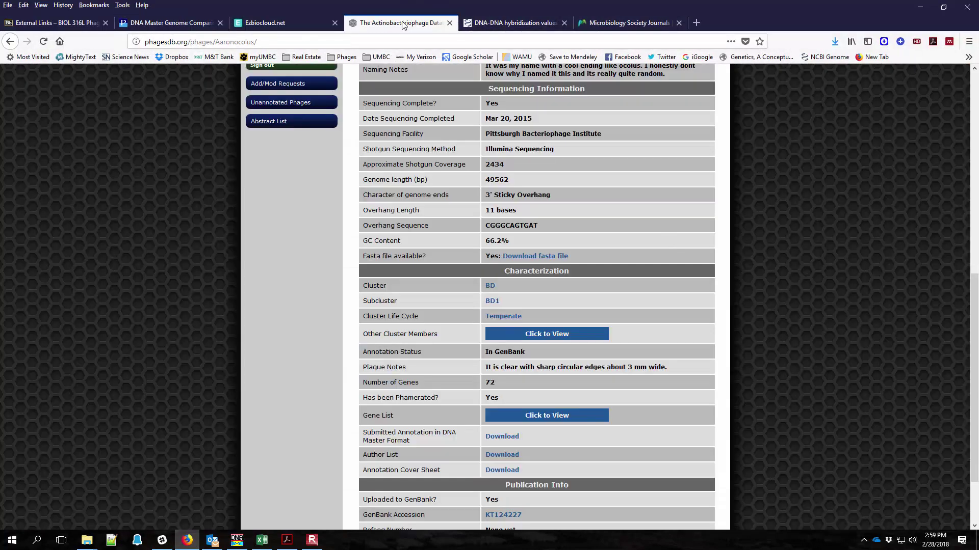
left_click(493, 301)
scroll(500, 329, "down", 1)
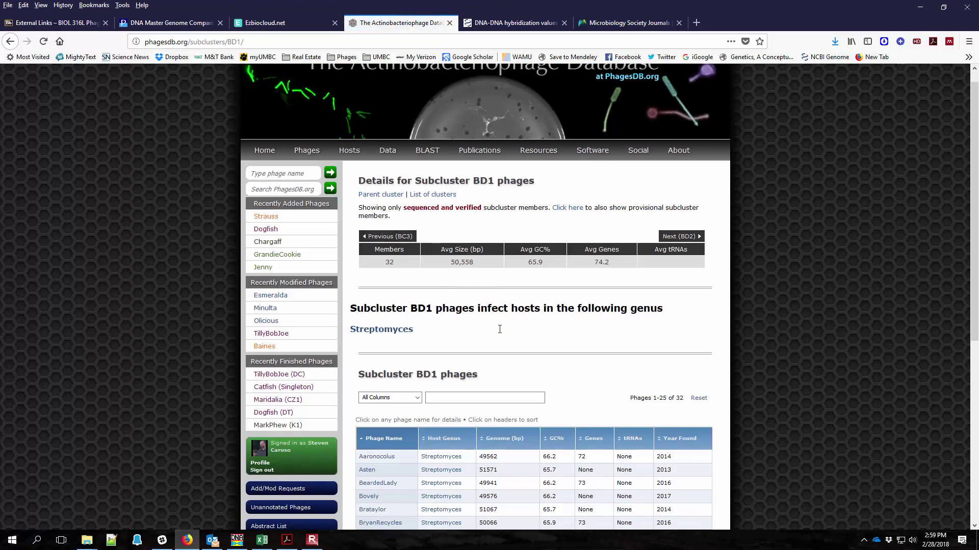
scroll(499, 329, "down", 3)
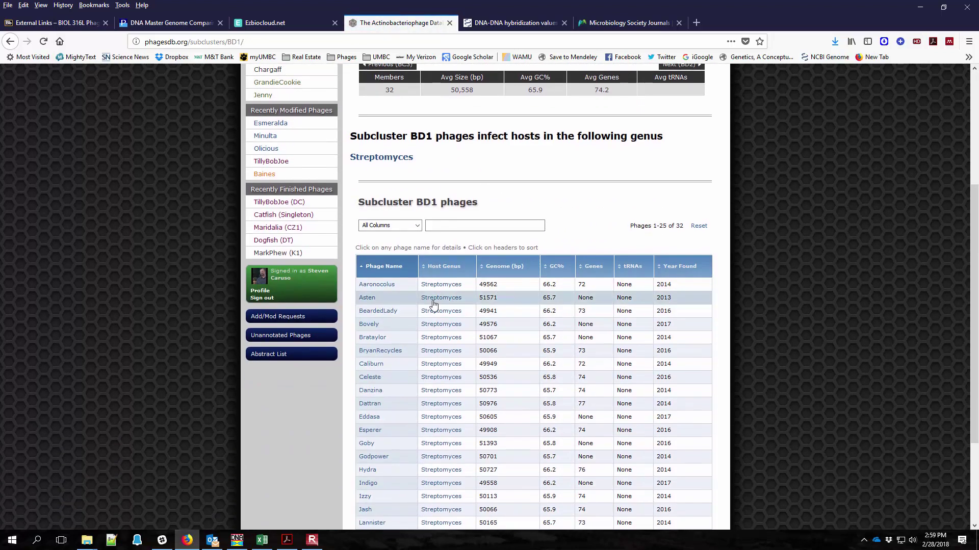
left_click(377, 287)
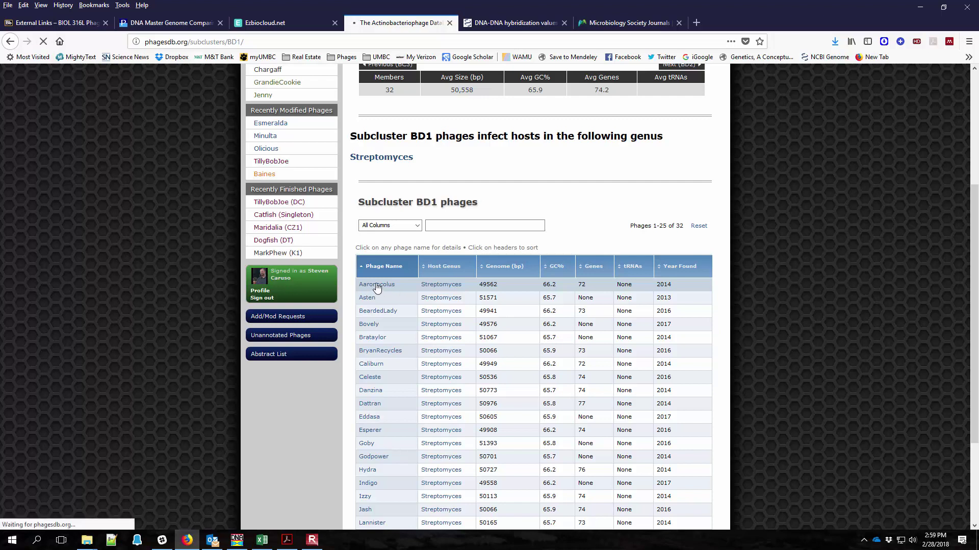
Step: Copy Aaronocolus's GenBank accession KT124227 and return to DNA Master's Genome Manager
scroll(617, 334, "down", 7)
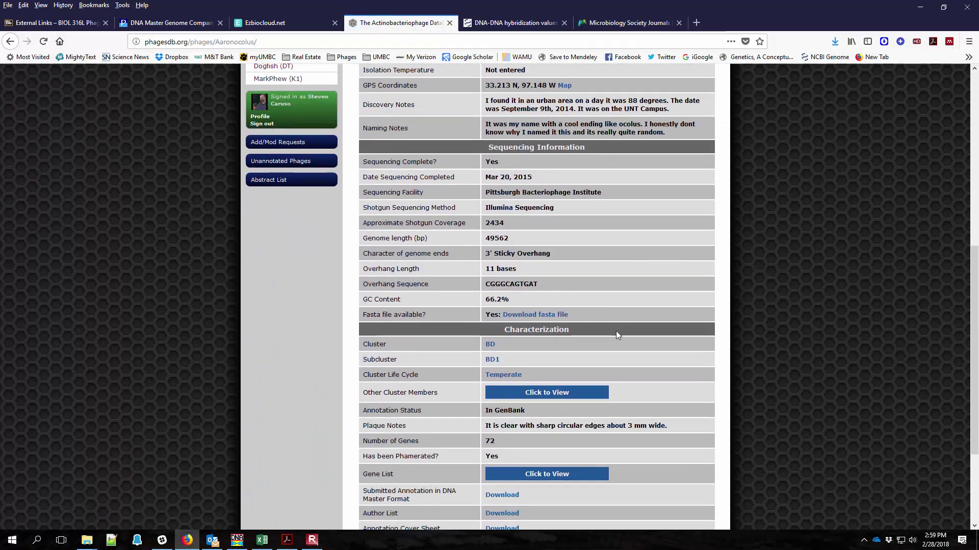
scroll(616, 335, "down", 3)
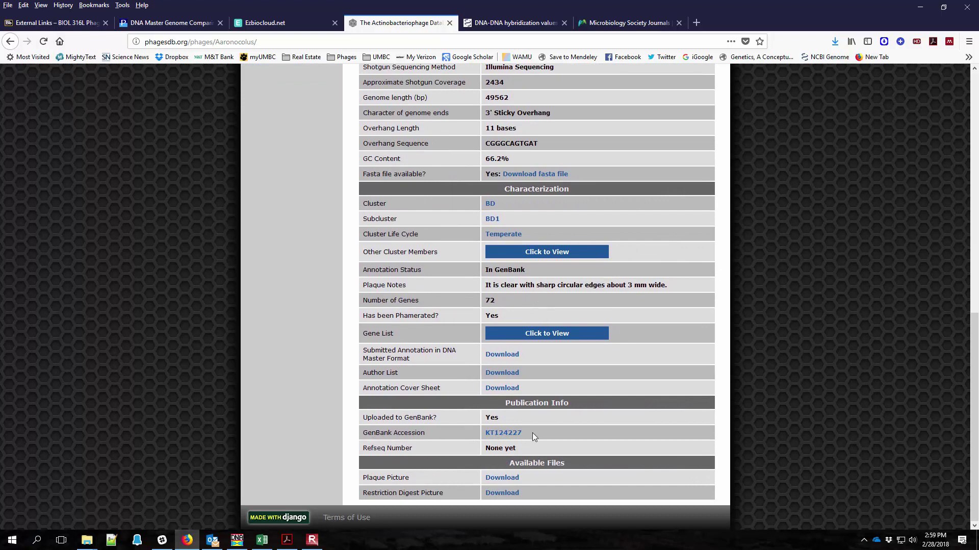
left_click_drag(534, 436, 484, 434)
right_click(502, 433)
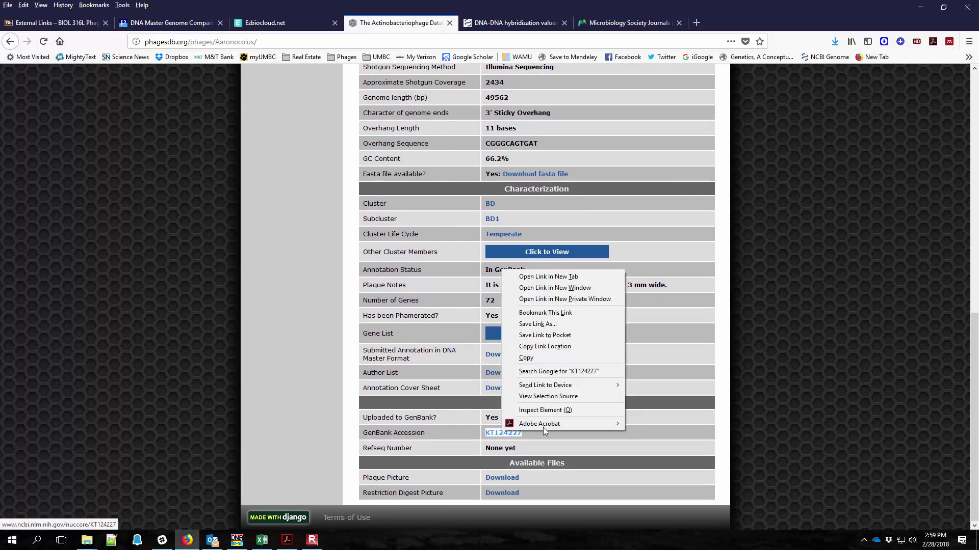
left_click(549, 357)
left_click(602, 437)
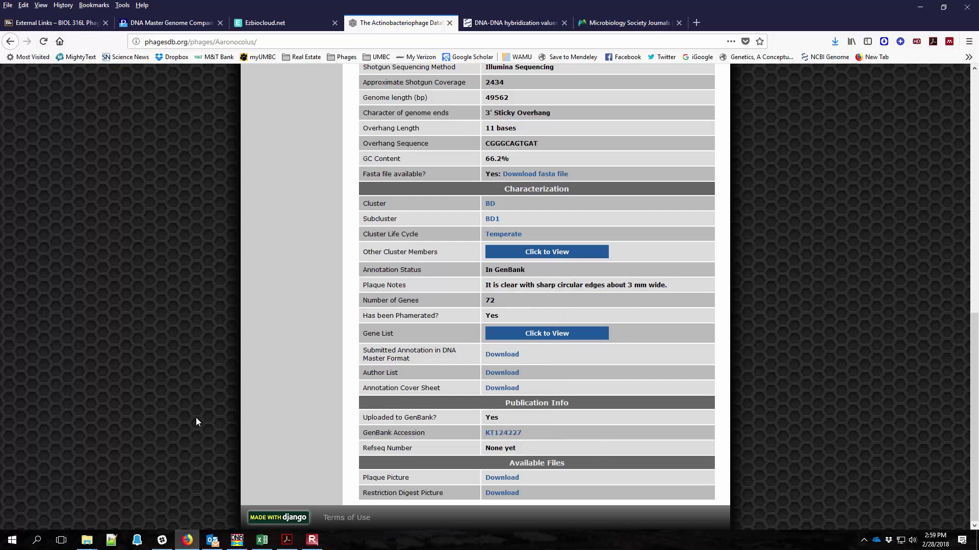
scroll(185, 525, "up", 5)
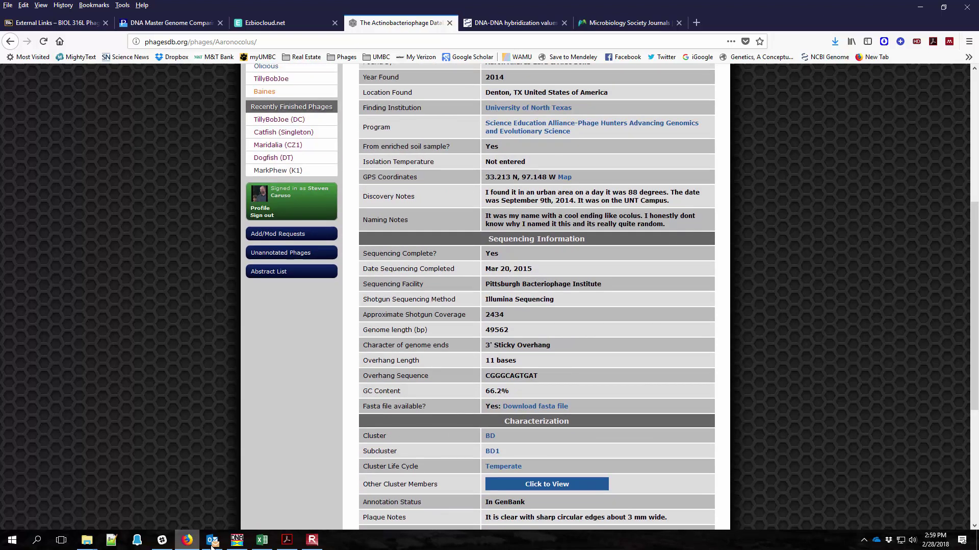
left_click(236, 541)
left_click_drag(206, 135, 365, 149)
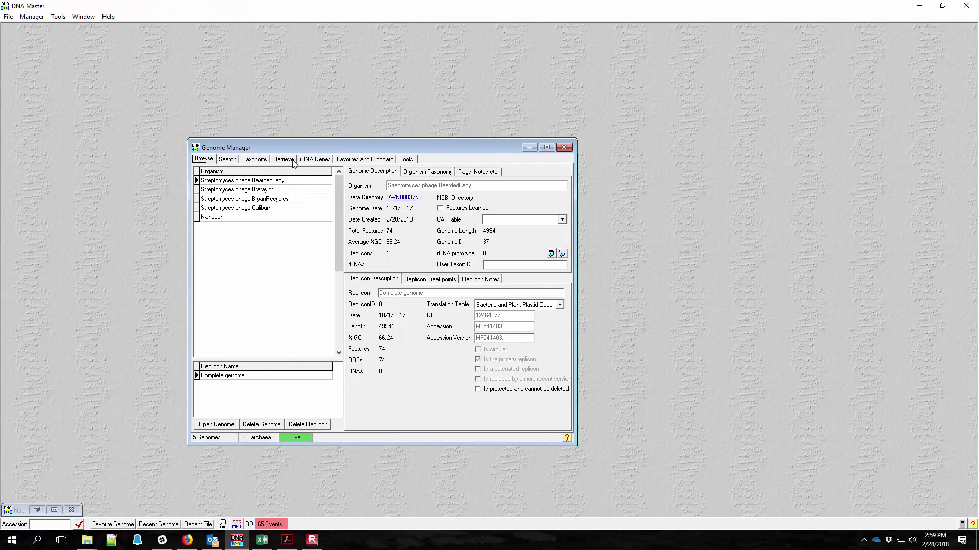
Step: Fetch accession KT124227 from NCBI and save it into the local genome database
left_click(284, 160)
left_click(315, 171)
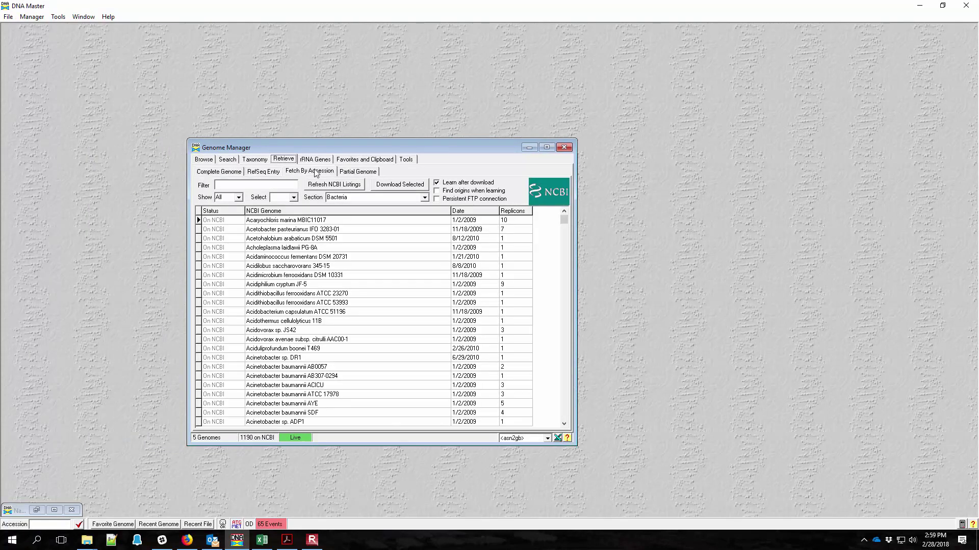
left_click(355, 182)
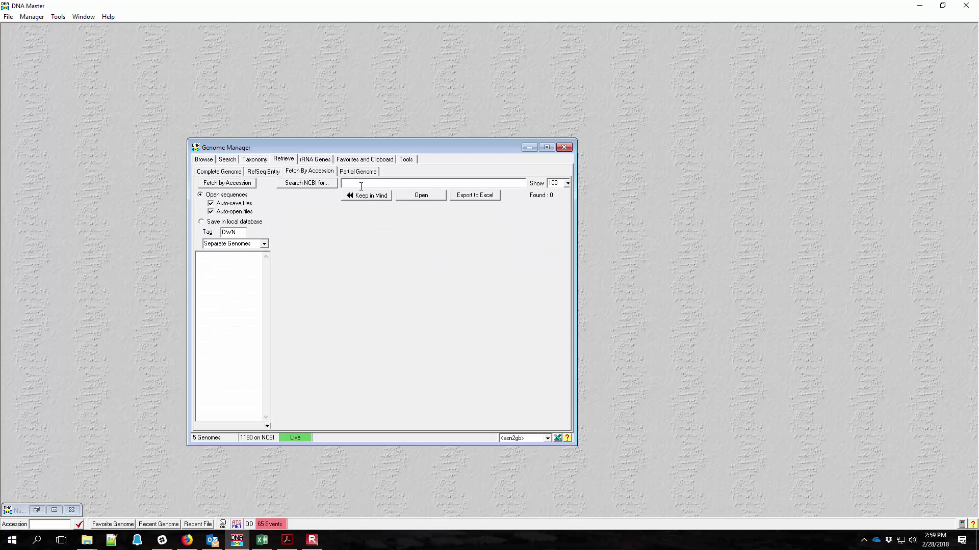
key("ctrl+v")
left_click(311, 185)
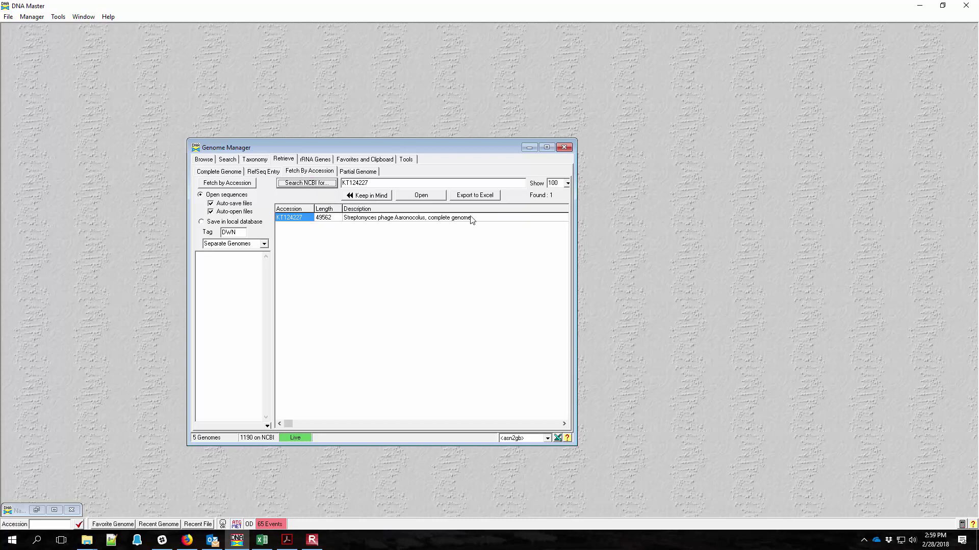
left_click(372, 197)
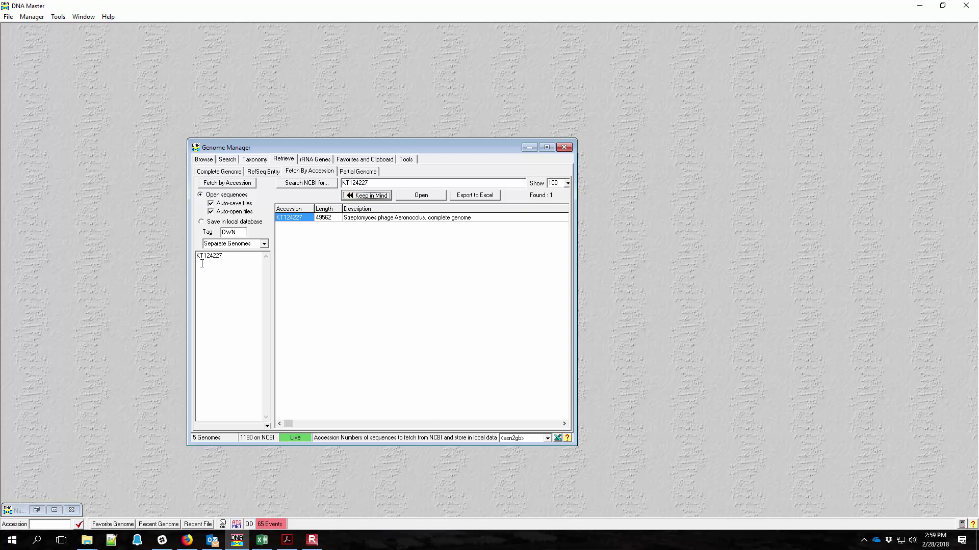
left_click(206, 223)
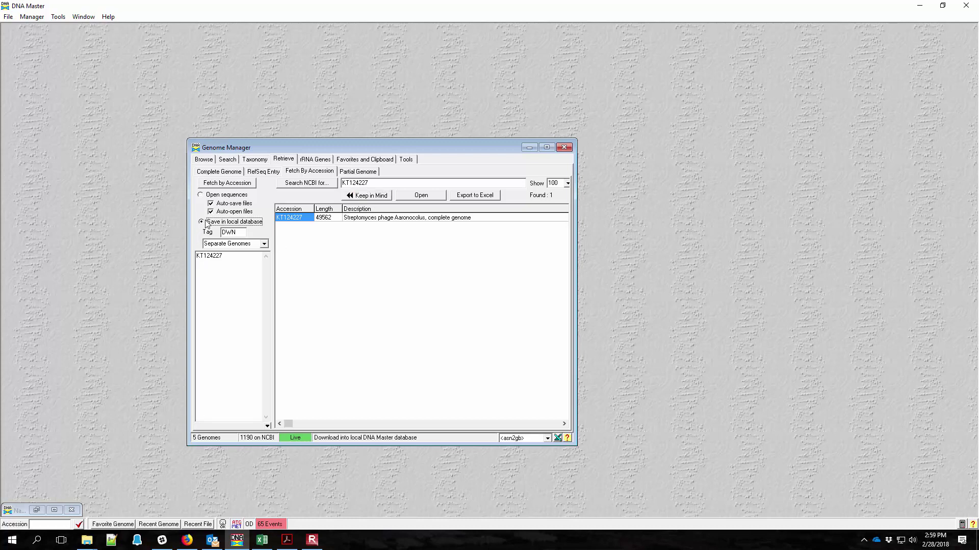
left_click(228, 184)
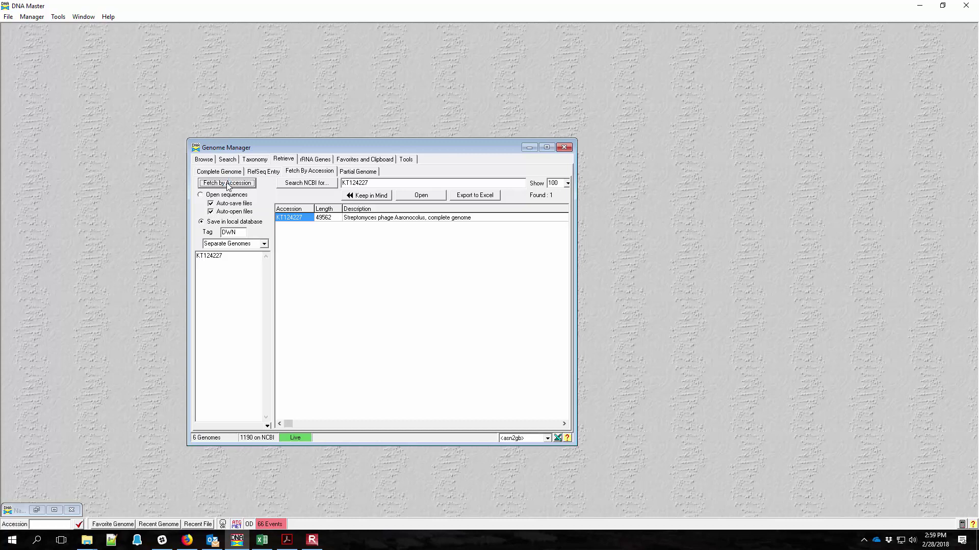
left_click(207, 159)
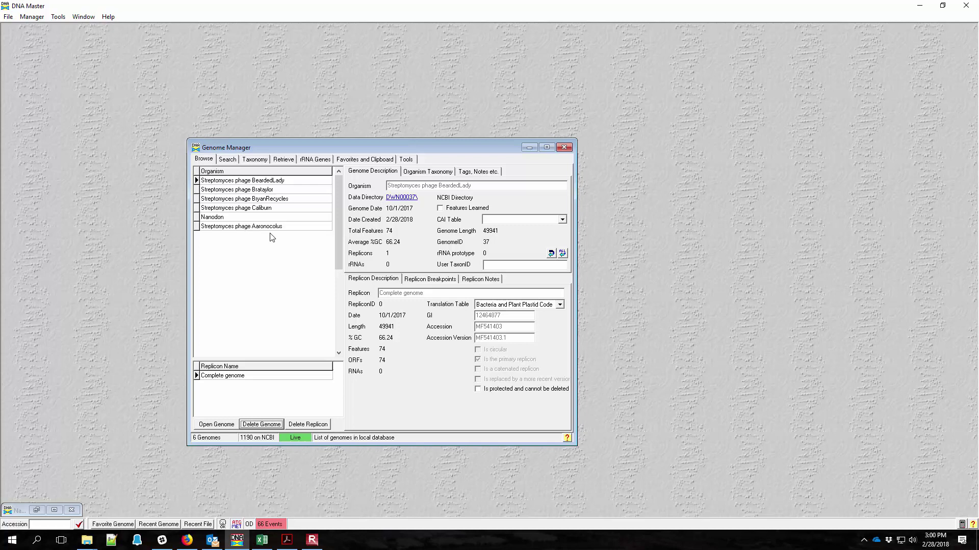
Step: Empty the genome clipboard and refill it with all six stored genomes
left_click(376, 161)
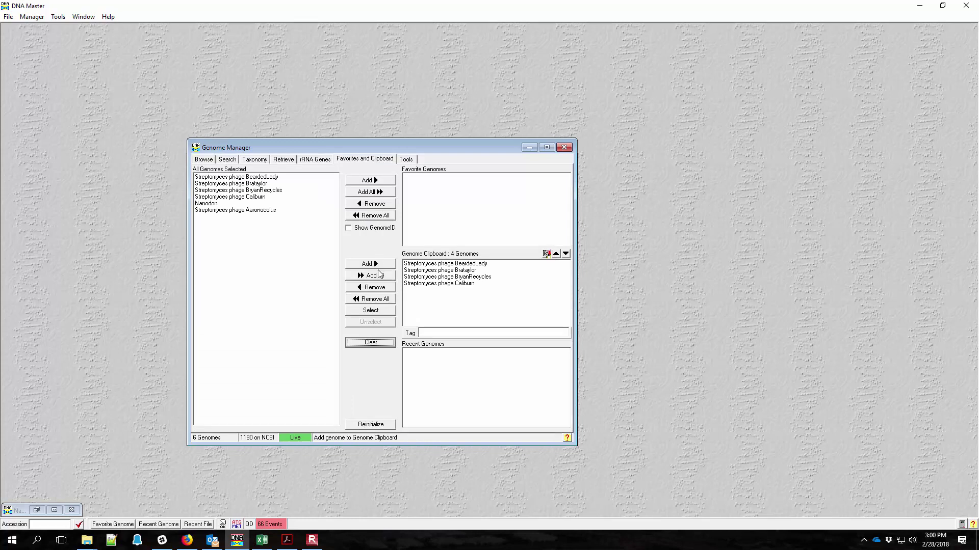
left_click(390, 300)
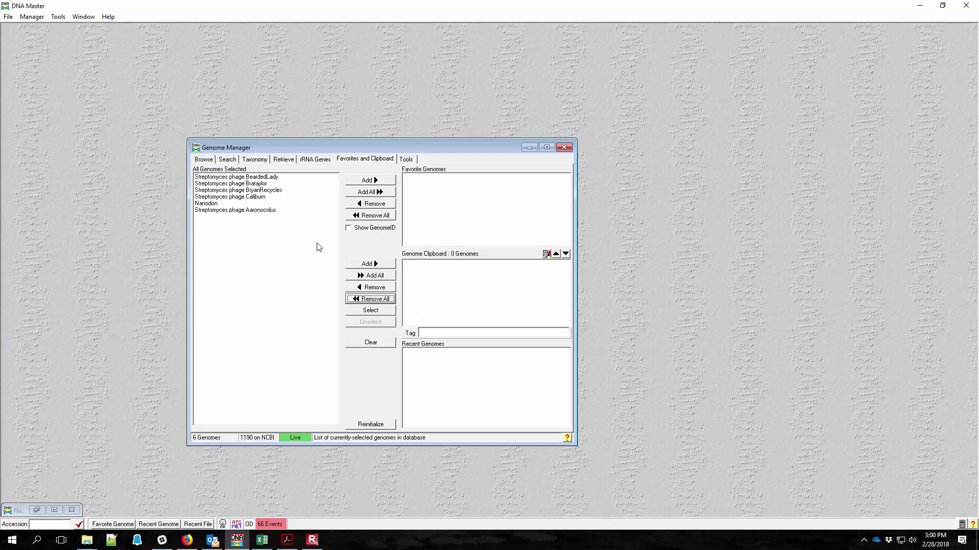
left_click(371, 278)
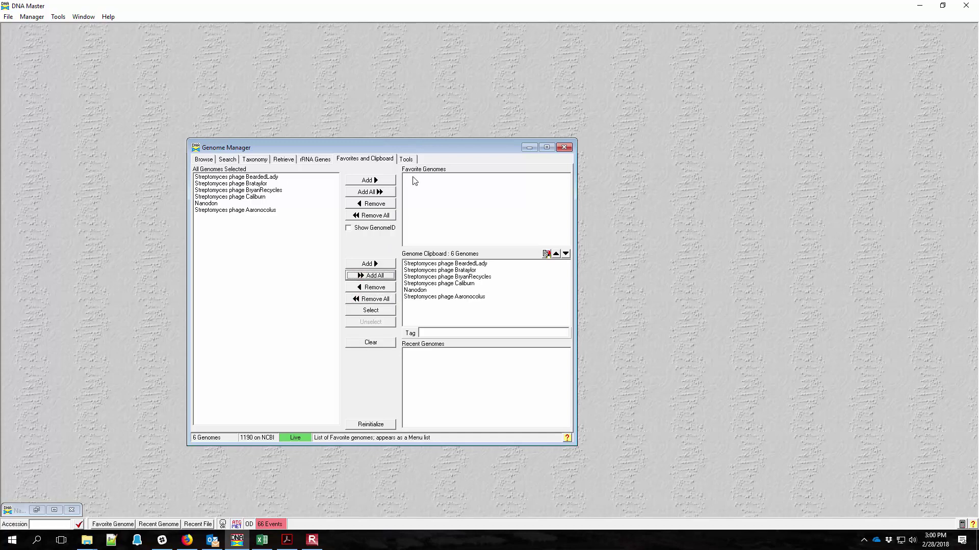
left_click_drag(475, 148, 788, 147)
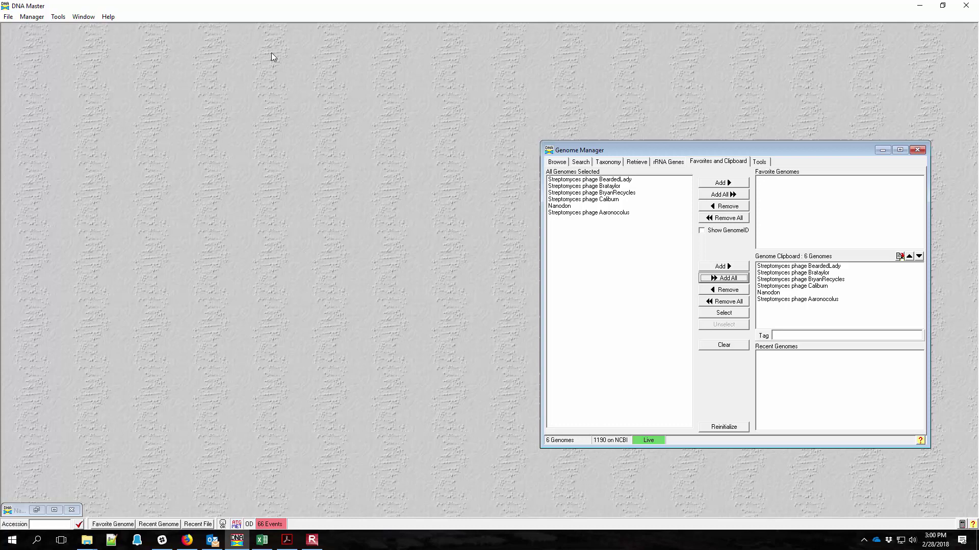
left_click(57, 17)
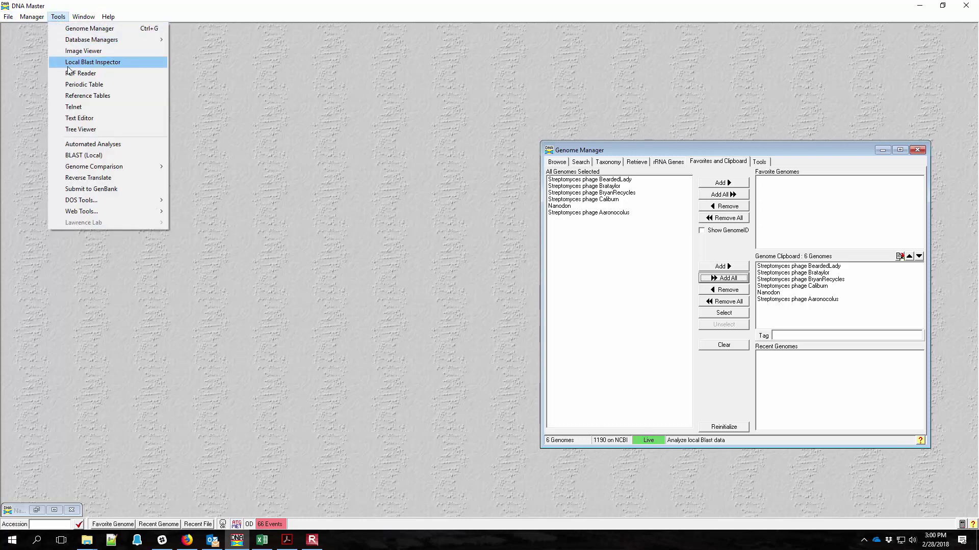
mouse_move(90, 168)
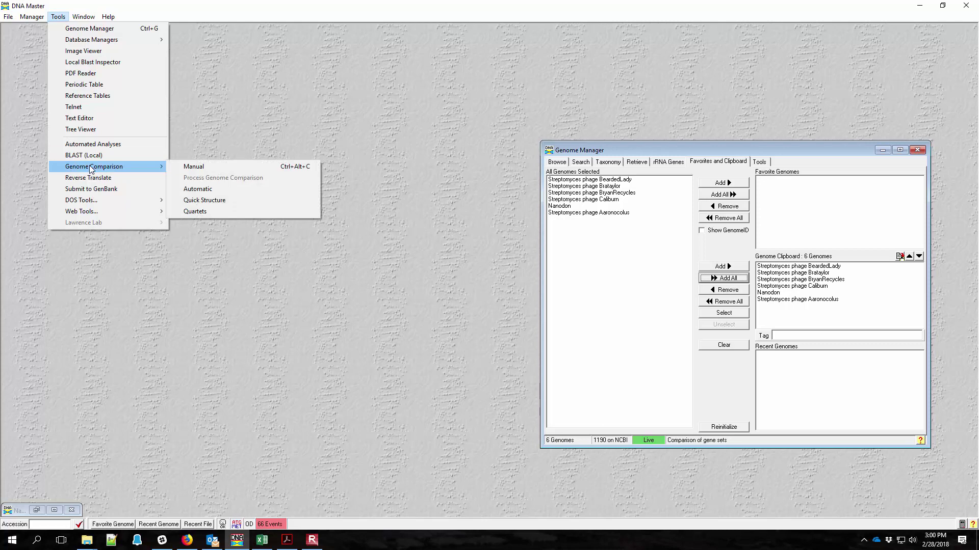
Step: Start a manual comparison, add the six clipboard genomes, and run Analyze
left_click(194, 167)
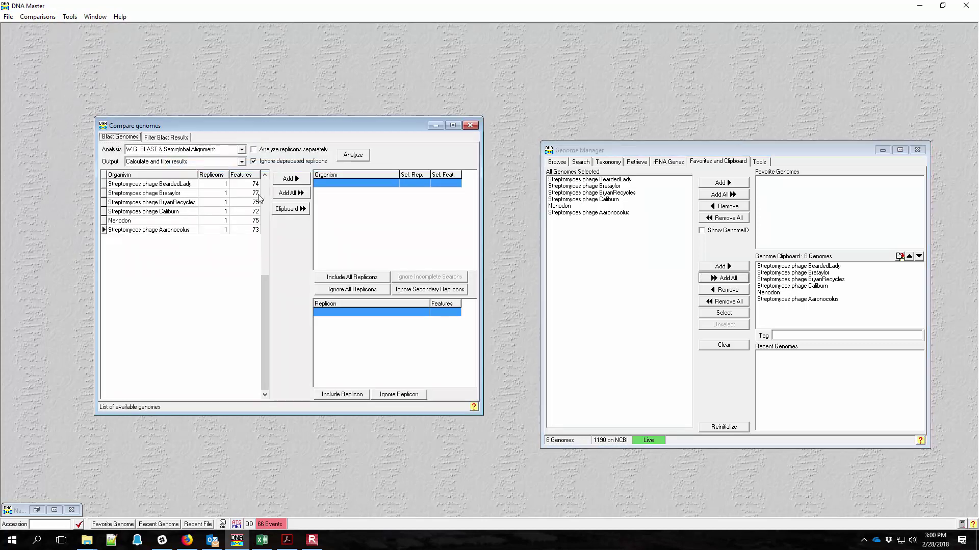
left_click(290, 209)
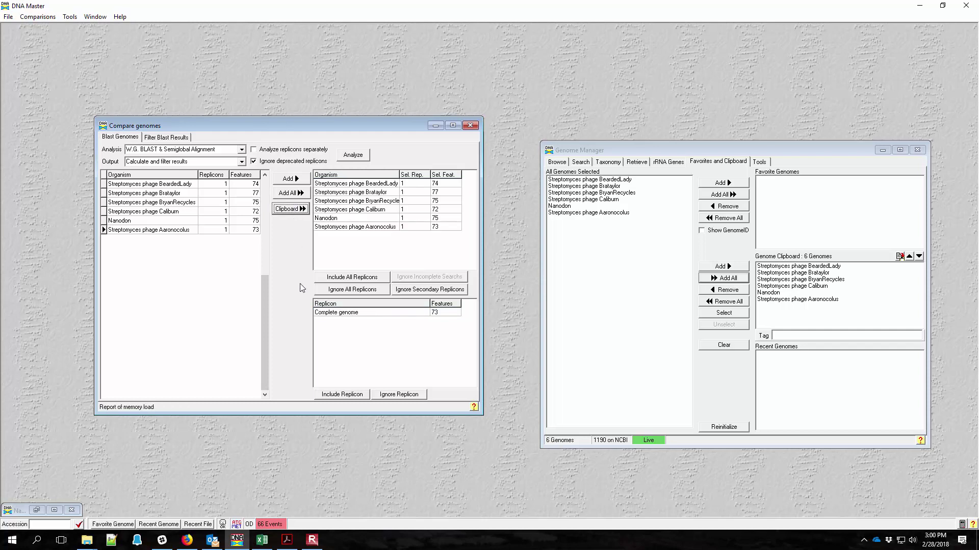
left_click(348, 154)
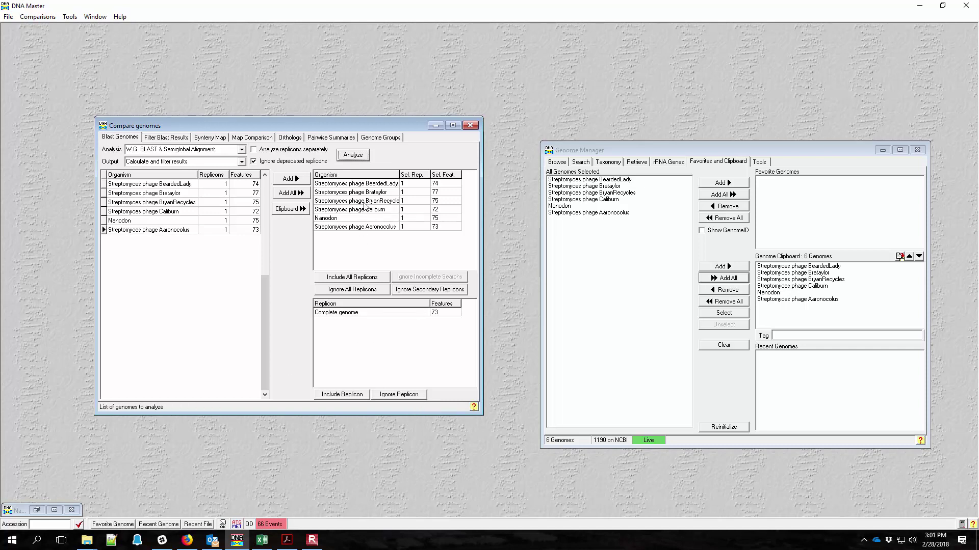
Step: Plot the synteny map against Brataylor, then against Nanodon
left_click(163, 139)
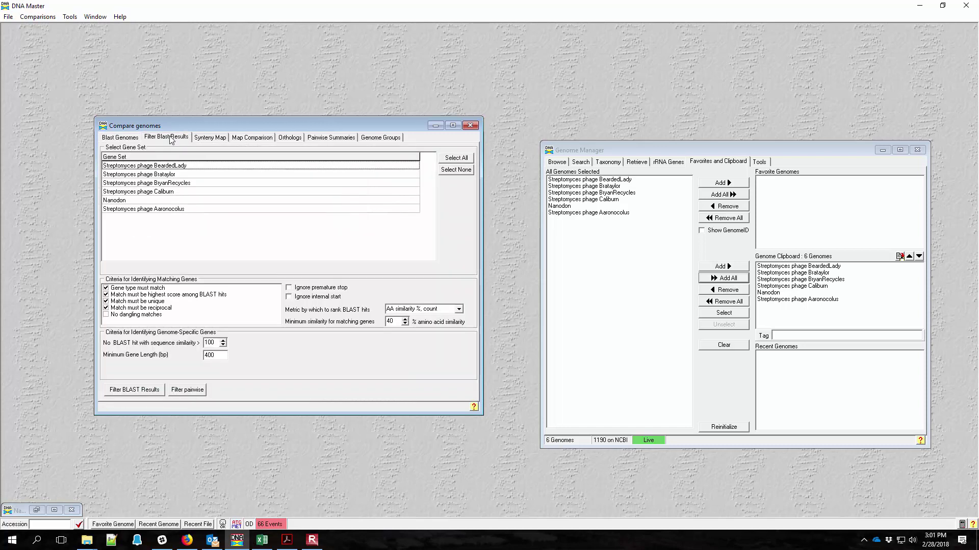
left_click(209, 139)
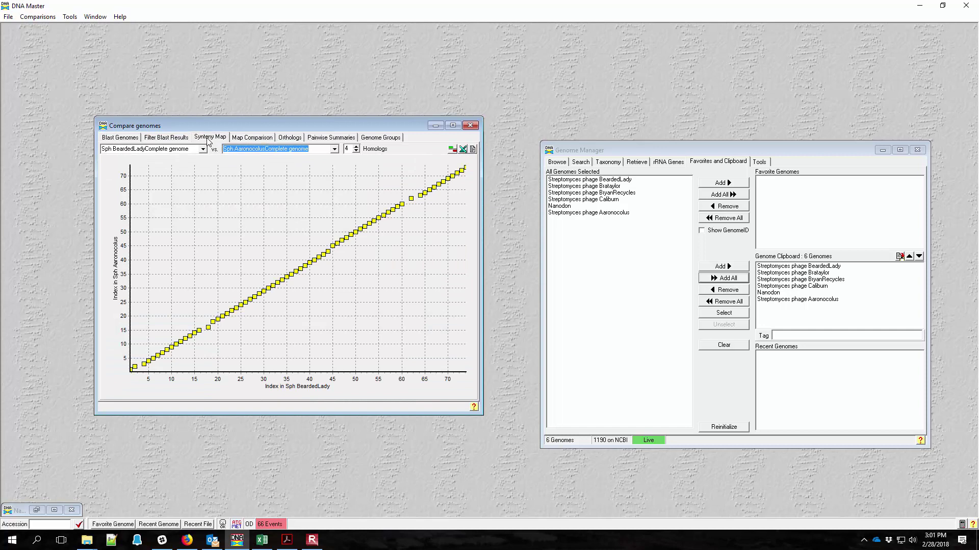
left_click(202, 148)
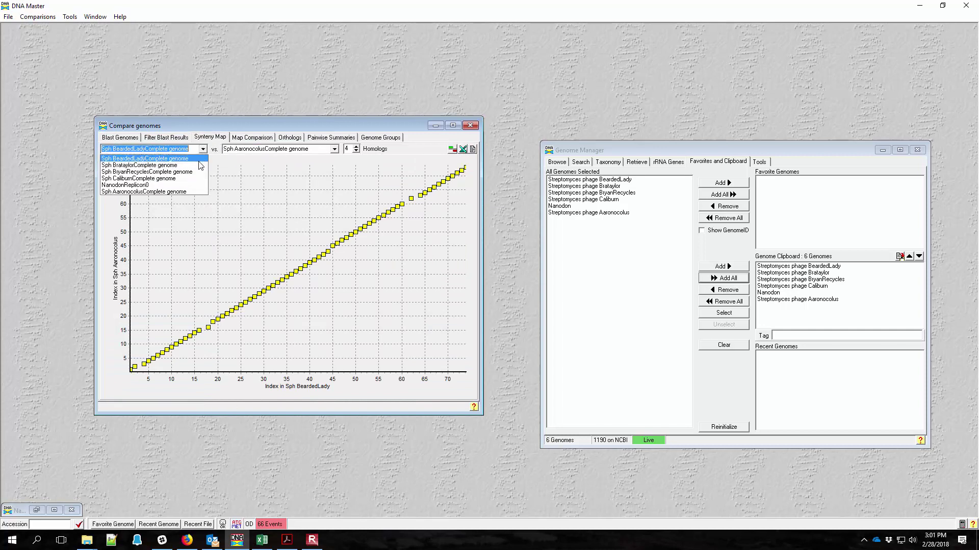
left_click(196, 164)
left_click(202, 149)
left_click(188, 182)
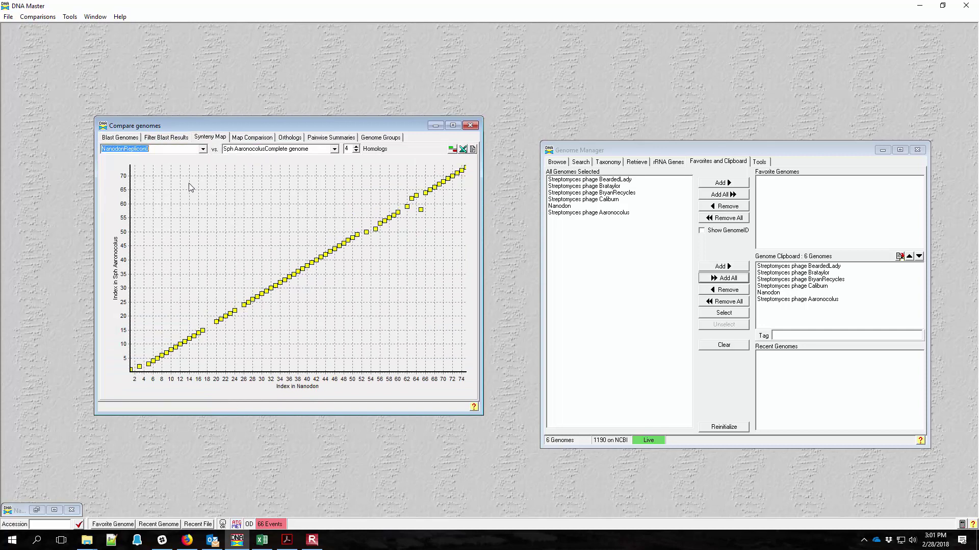
Step: Align the gene map comparison to BeardedLady, then show the Pairwise Summaries table
left_click(252, 139)
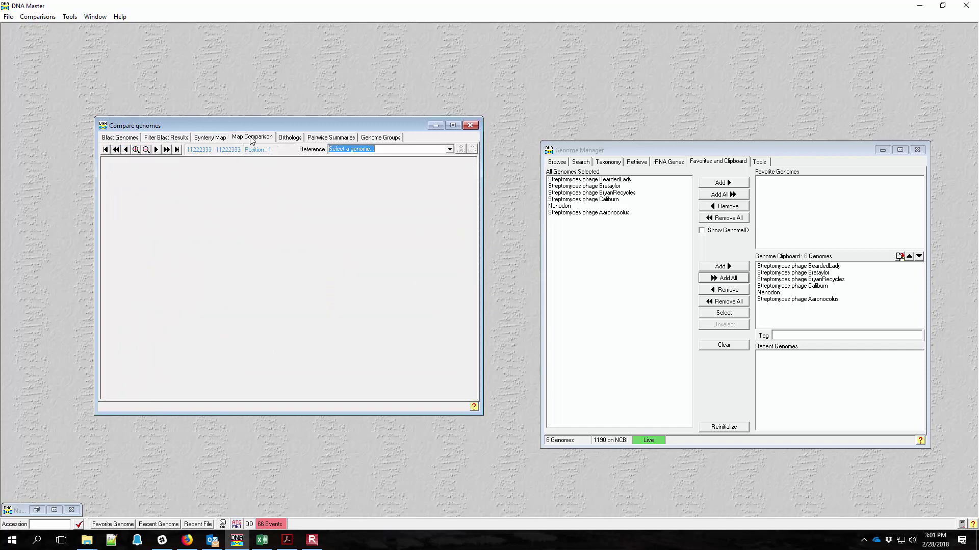
left_click(451, 151)
left_click(447, 159)
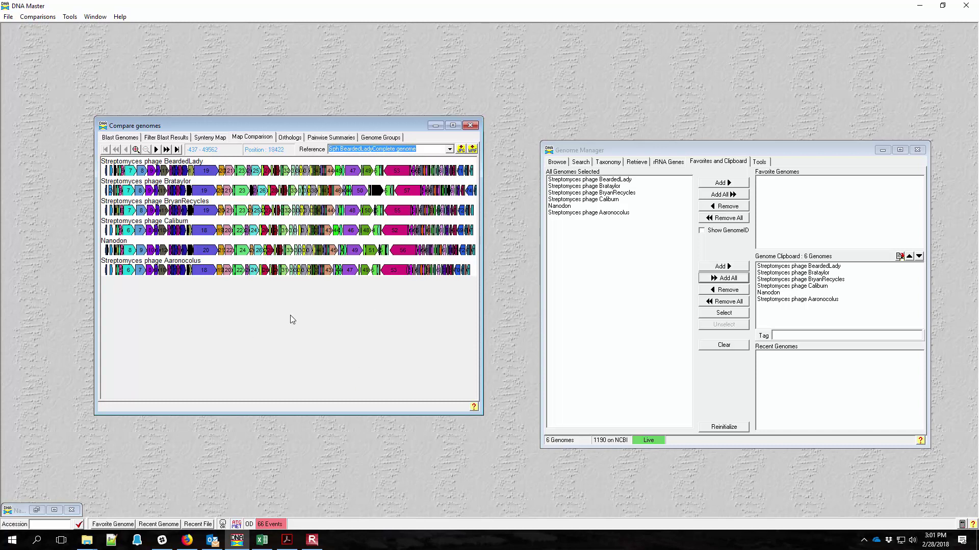
left_click(295, 137)
left_click(324, 138)
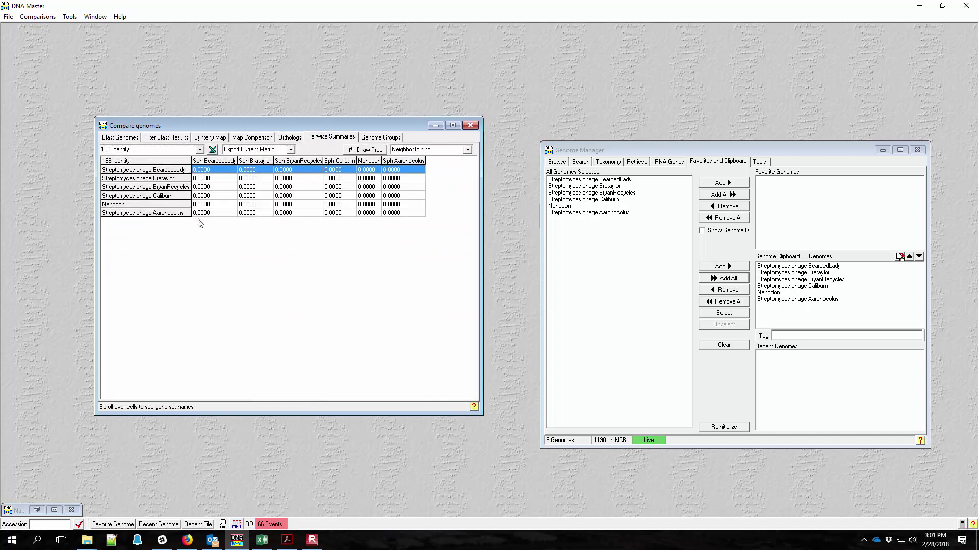
Step: Switch the pairwise metric to average nucleotide identity and export the table to Excel
left_click(199, 150)
left_click(200, 150)
left_click(200, 151)
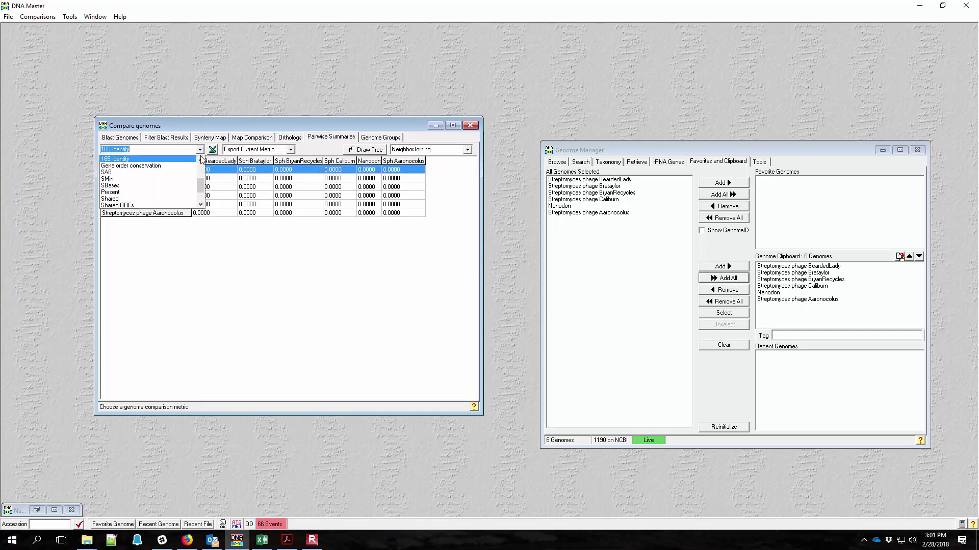
scroll(205, 191, "down", 1)
scroll(205, 189, "up", 3)
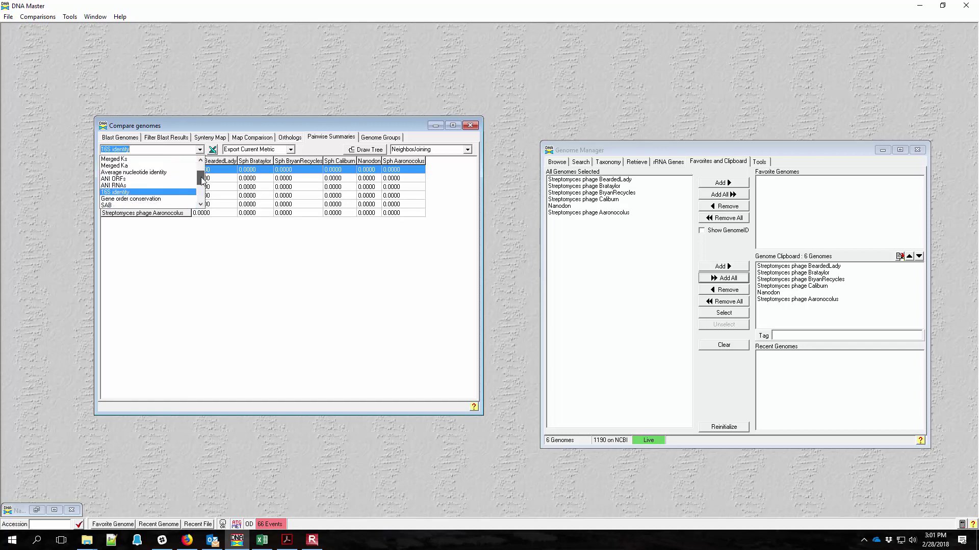
scroll(201, 191, "down", 3)
scroll(200, 199, "up", 4)
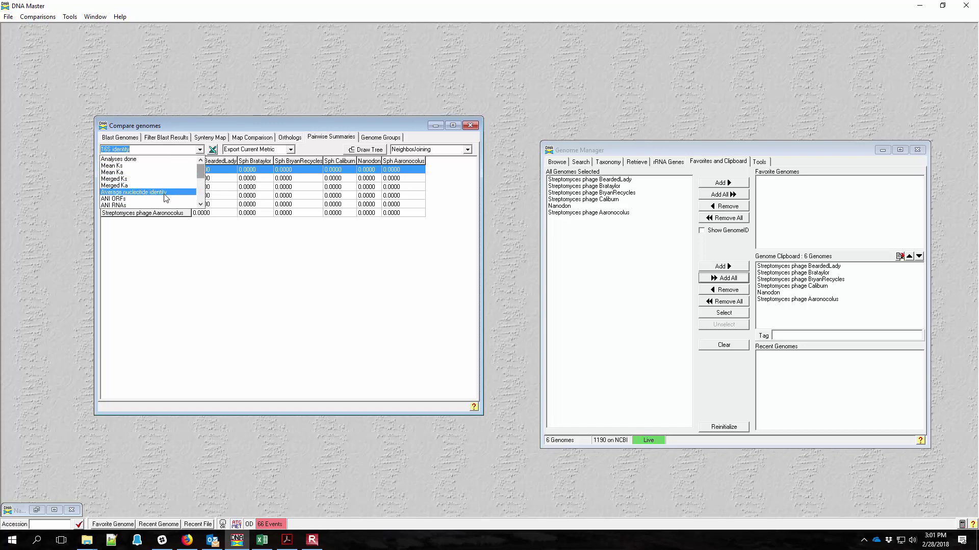
left_click(164, 192)
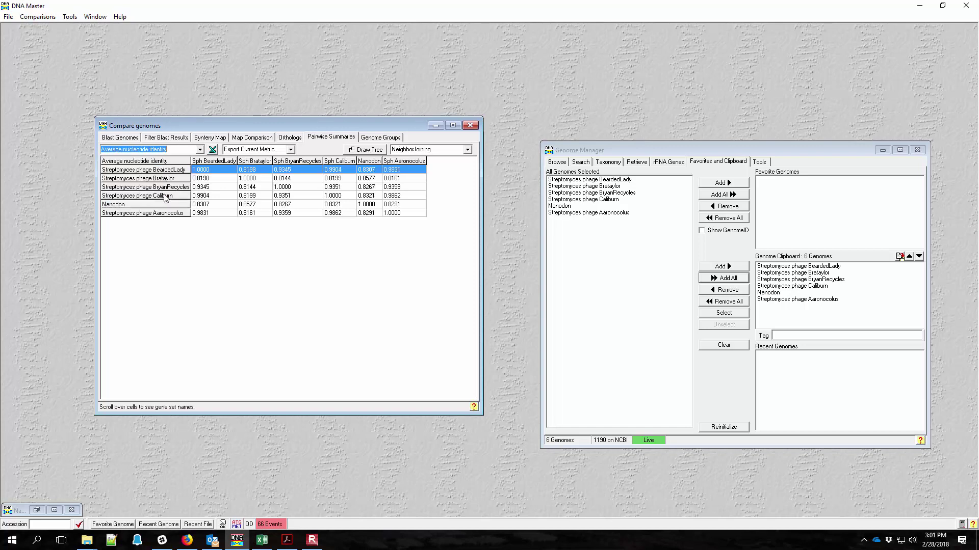
left_click(402, 223)
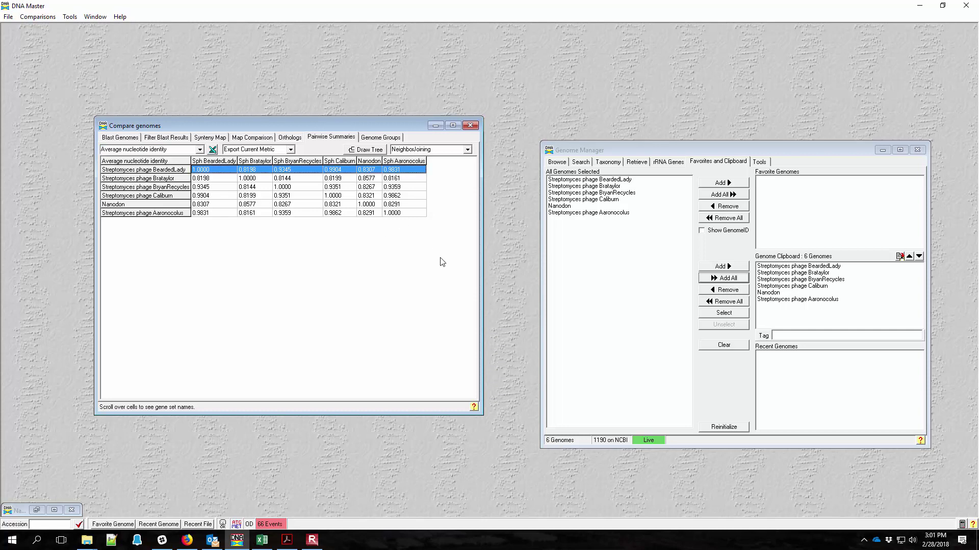
left_click(212, 149)
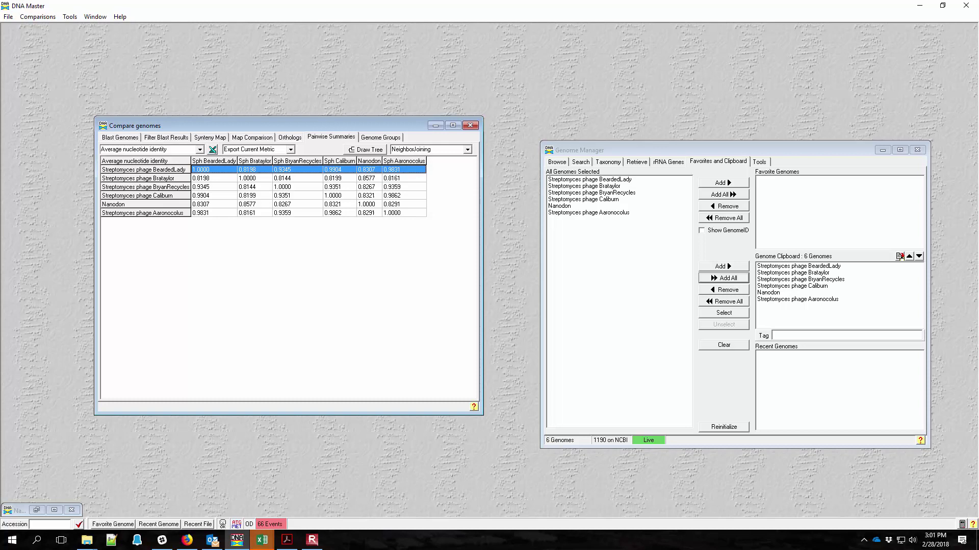
Step: Move and enlarge the exported Excel window so both ANI tables are visible
left_click_drag(969, 38, 457, 130)
left_click_drag(609, 285, 836, 286)
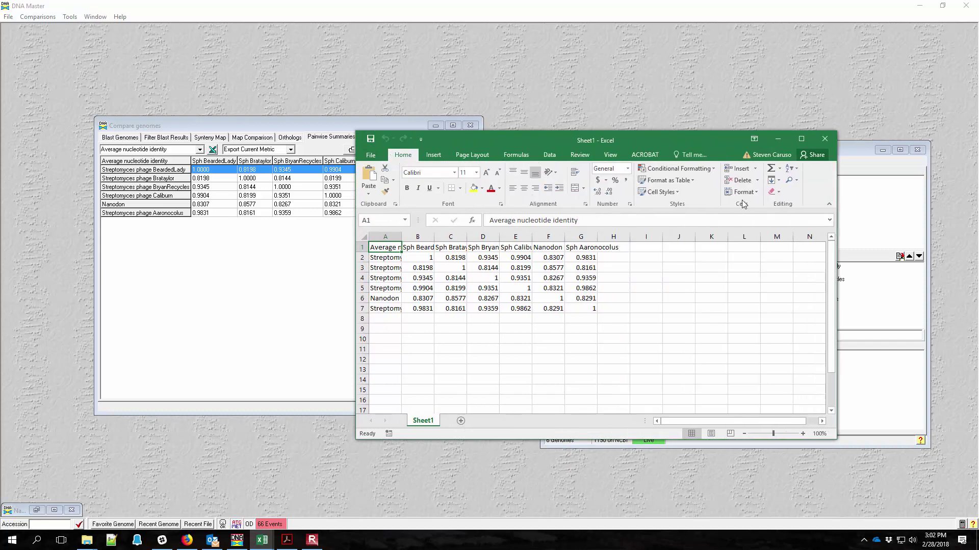
left_click_drag(649, 140, 752, 80)
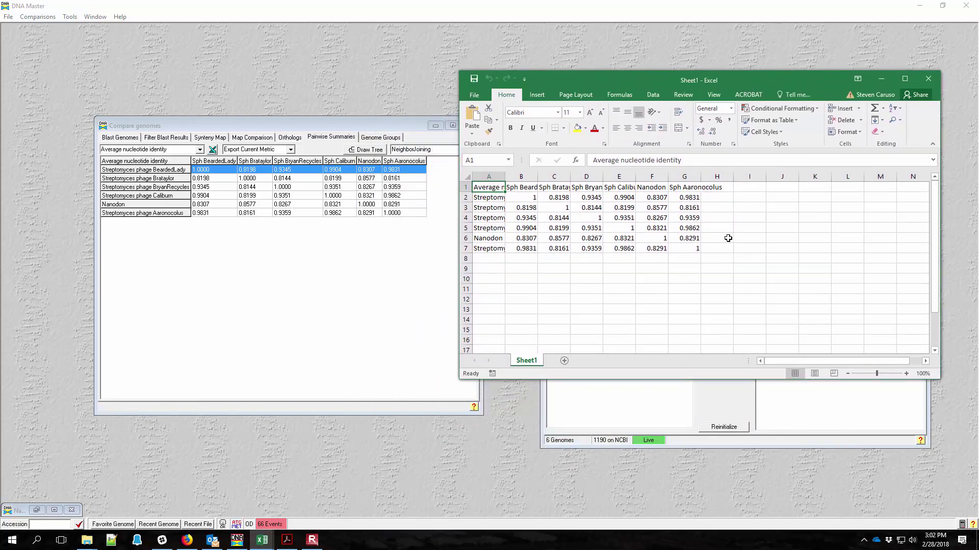
Step: Clear the duplicate ANI values below the diagonal in B3:B7, C4:C7, and D–F
left_click_drag(488, 207, 527, 248)
left_click(534, 250)
left_click(553, 289)
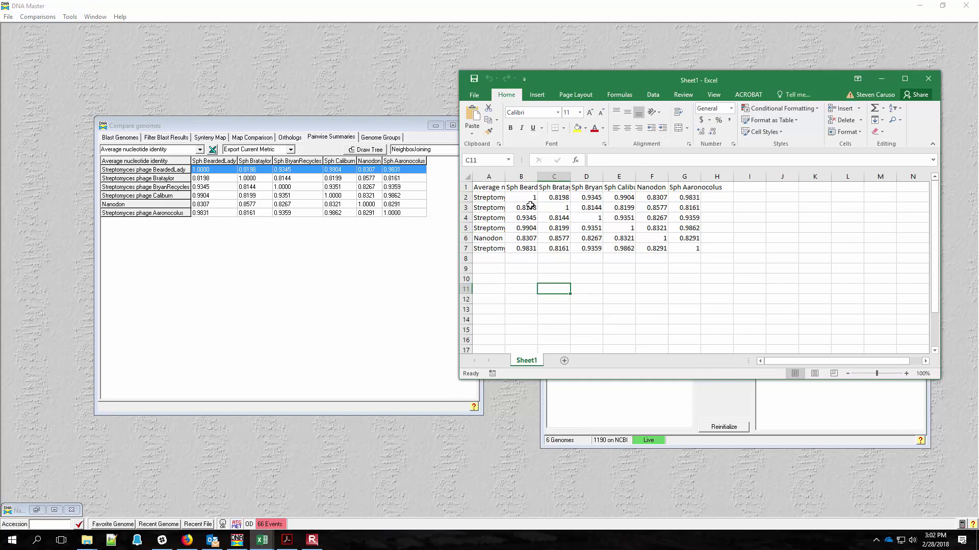
left_click_drag(530, 205, 528, 248)
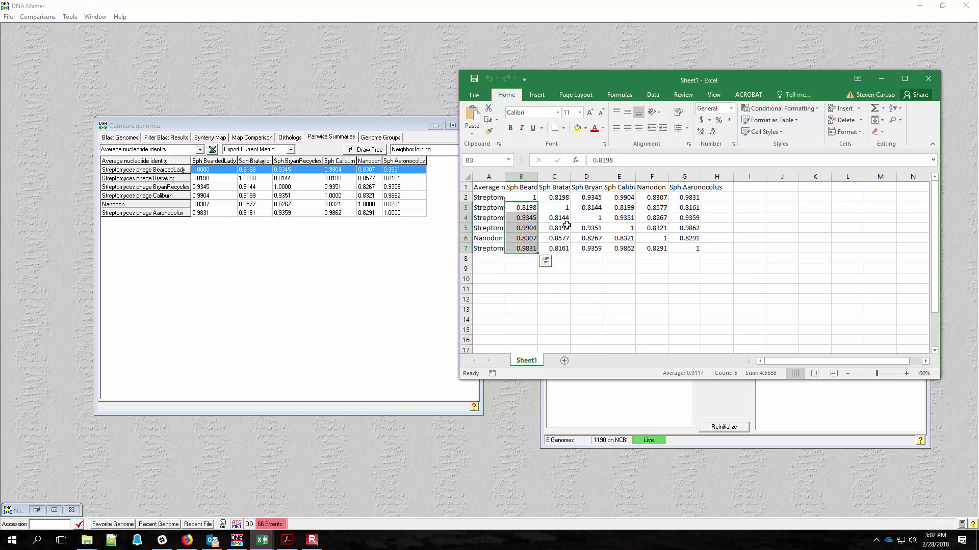
key("Delete")
left_click_drag(564, 221, 623, 249)
key("Delete")
key("Delete")
key("Delete")
left_click(649, 250)
key("Delete")
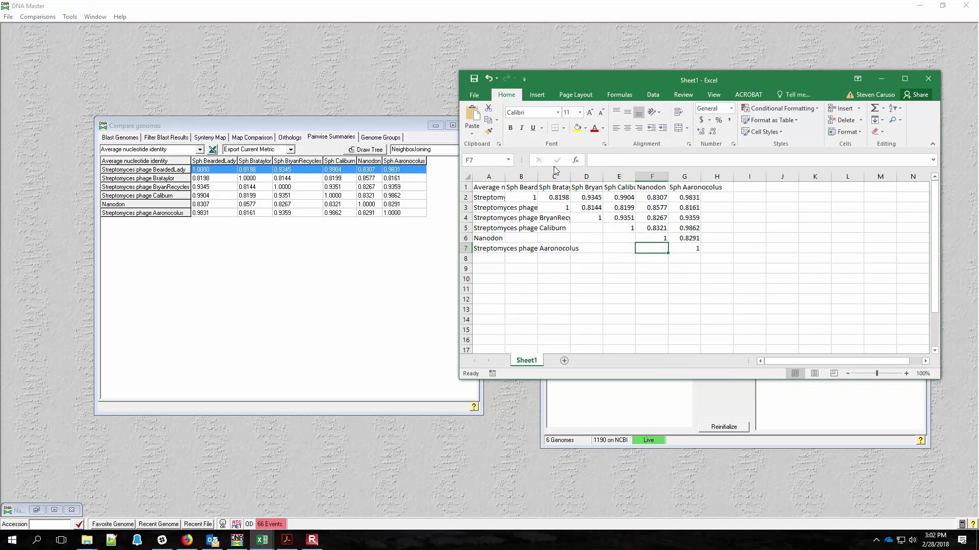
Step: AutoFit columns A–G to their phage names, then minimize the Excel workbook
left_click_drag(505, 176, 506, 176)
double_click(538, 176)
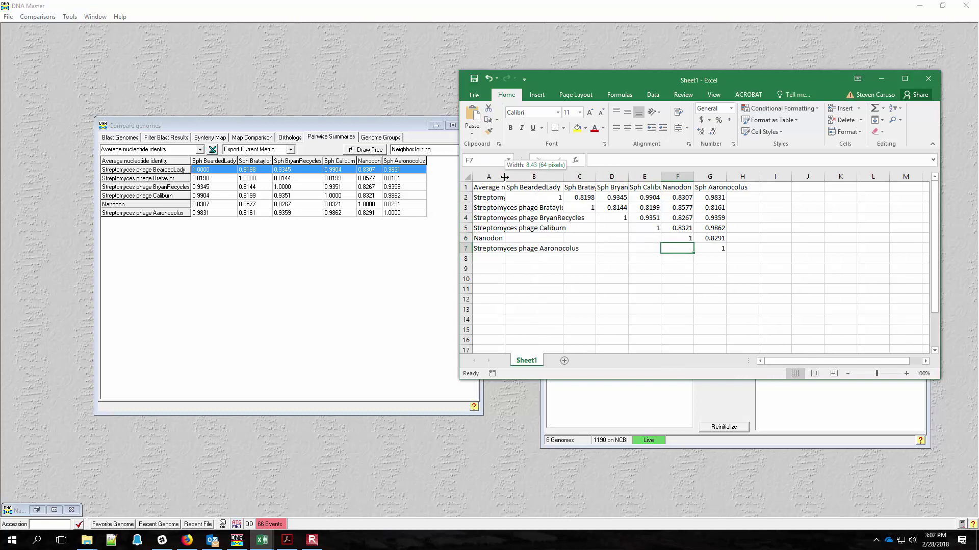
double_click(504, 176)
left_click(659, 251)
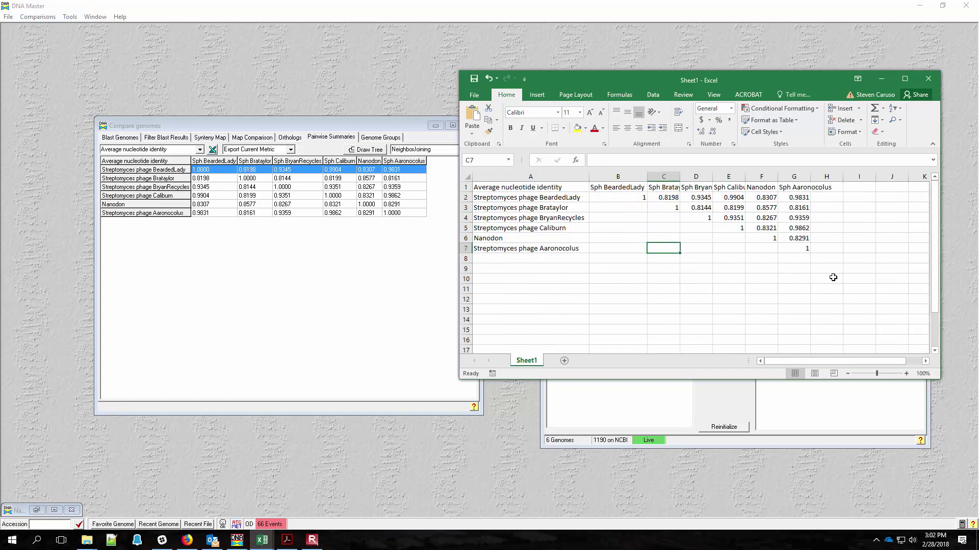
double_click(680, 176)
left_click_drag(730, 176, 729, 176)
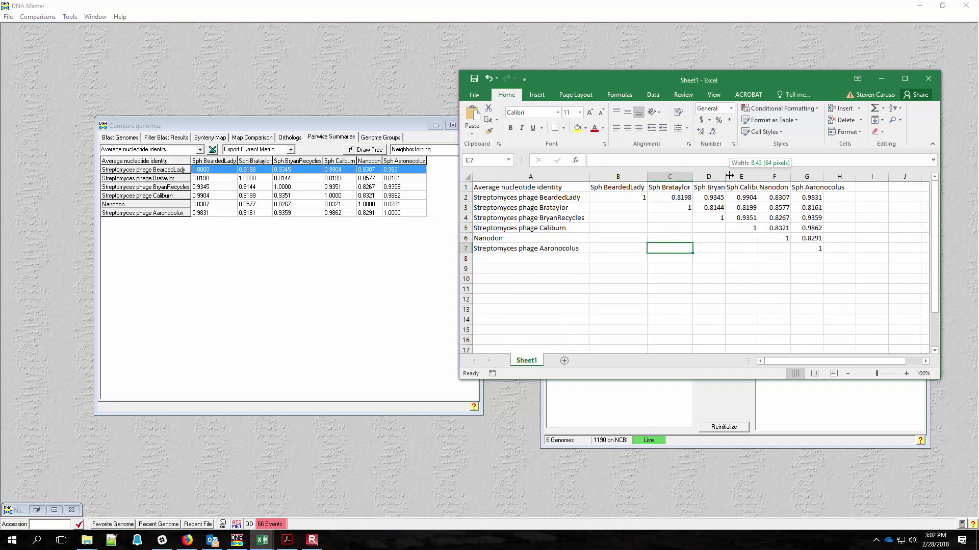
double_click(729, 175)
double_click(787, 176)
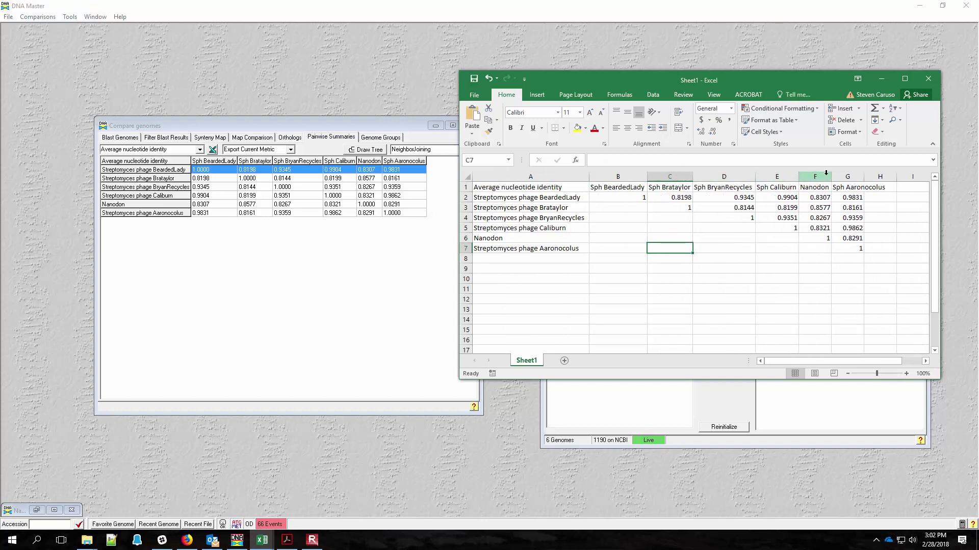
left_click_drag(866, 178, 866, 178)
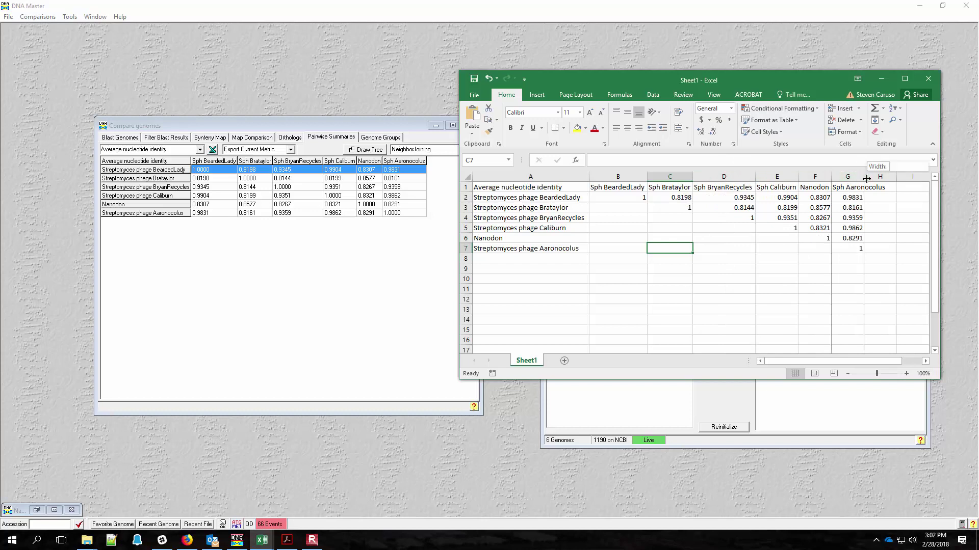
double_click(867, 178)
left_click(814, 279)
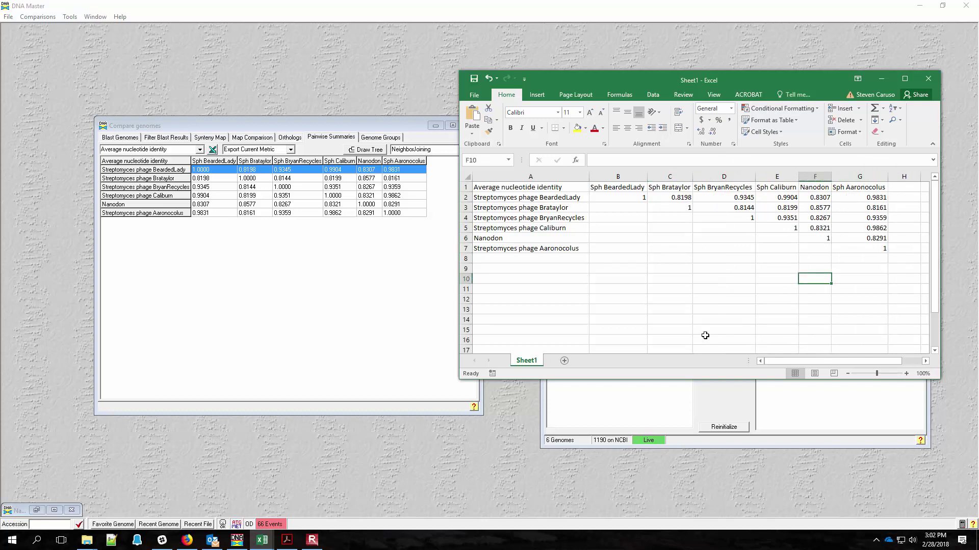
left_click(885, 78)
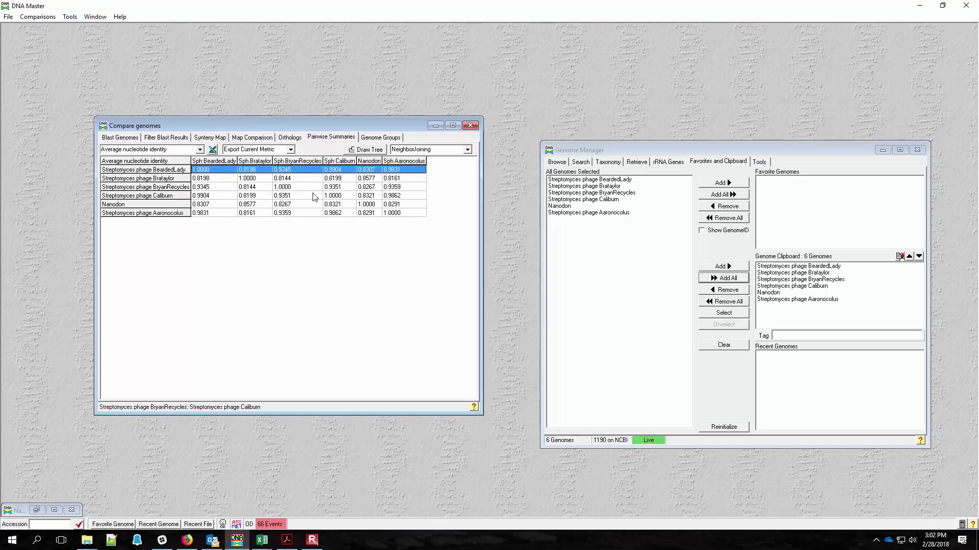
left_click(363, 150)
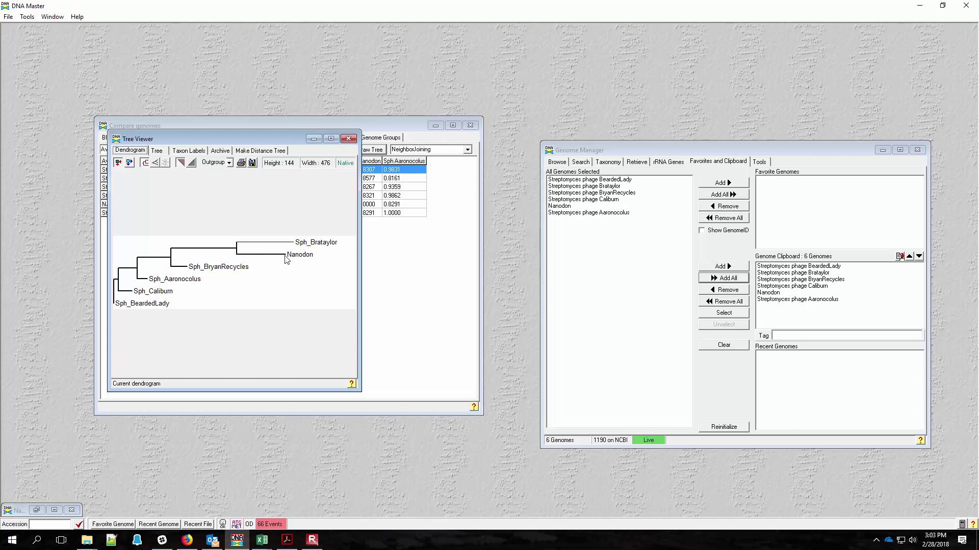
left_click(285, 259)
left_click(253, 163)
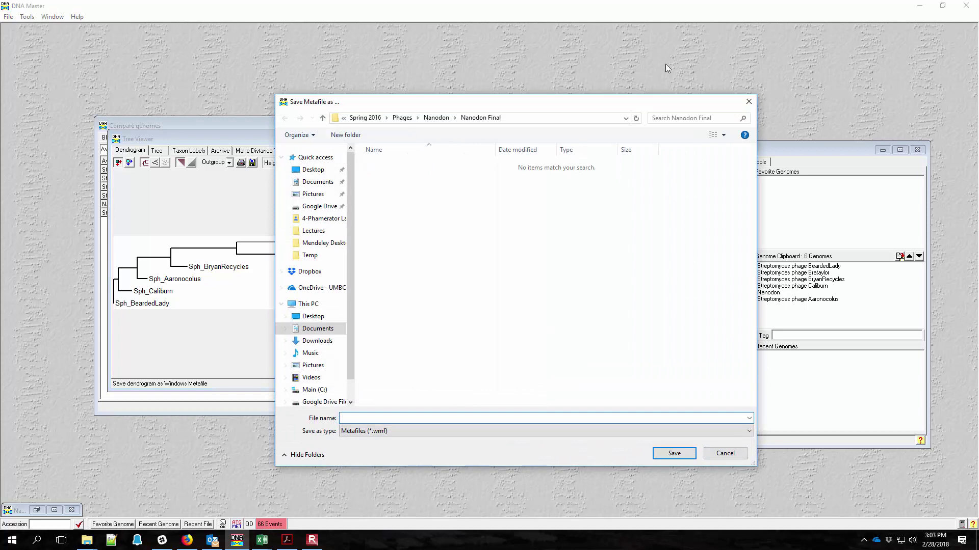
left_click(749, 101)
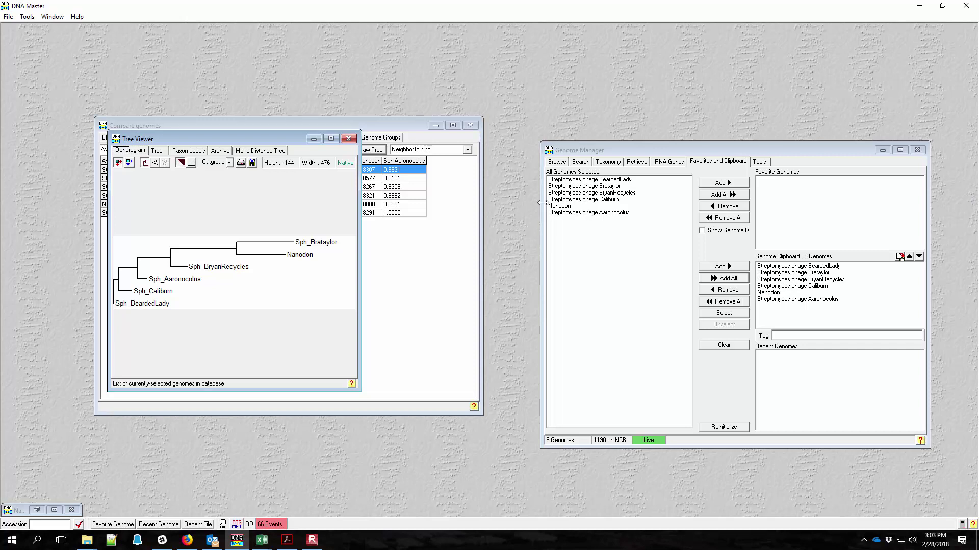
left_click(348, 138)
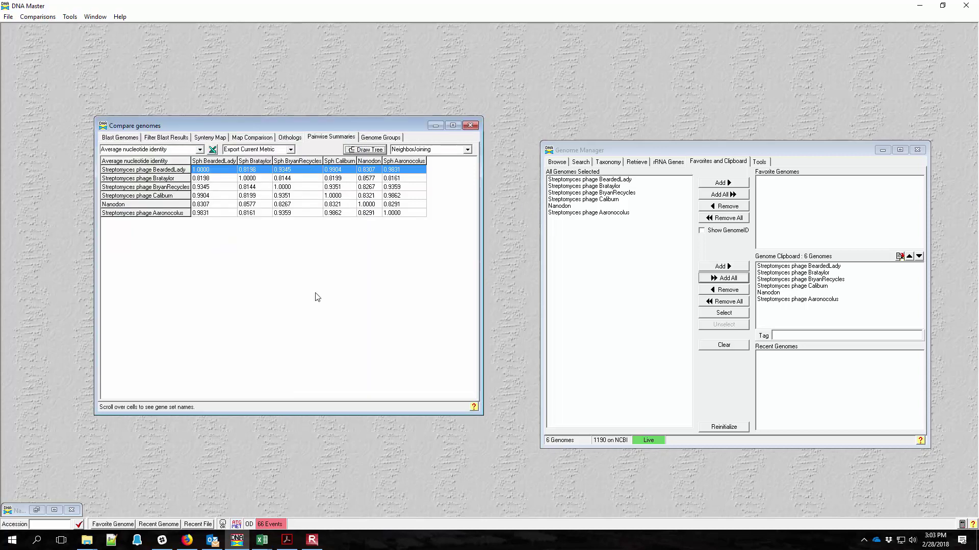